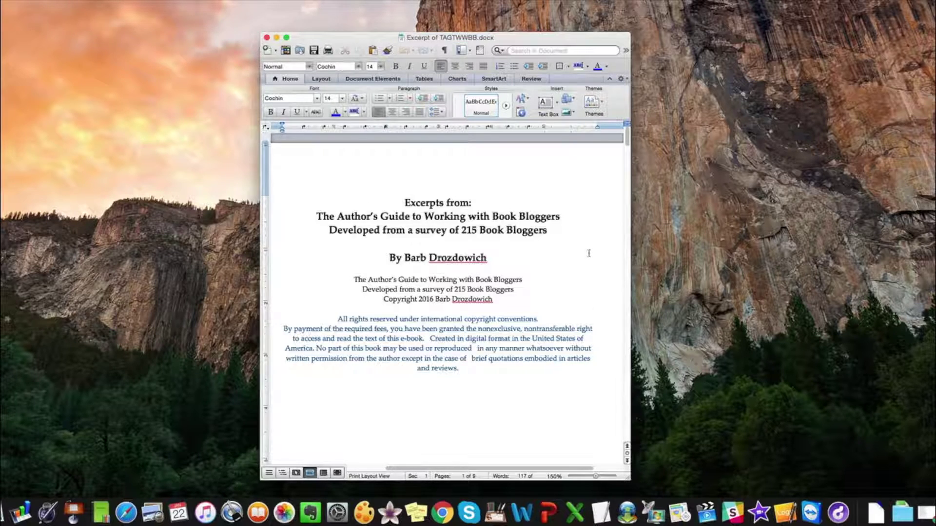
Look through the Excerpt of TAGTWWBB.docx manuscript from the title page through the chapters, and close it.
scroll(578, 236, "down", 3)
scroll(578, 236, "down", 3)
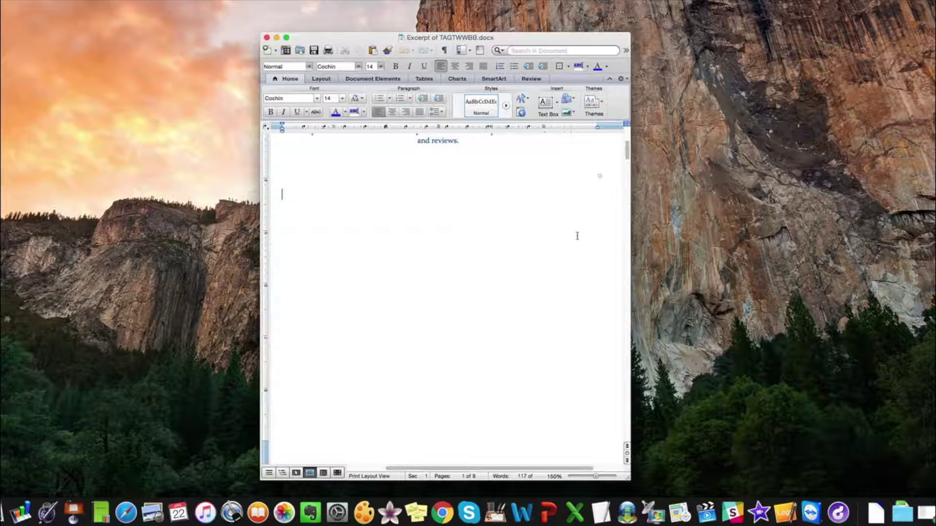
scroll(577, 236, "down", 5)
scroll(581, 239, "down", 15)
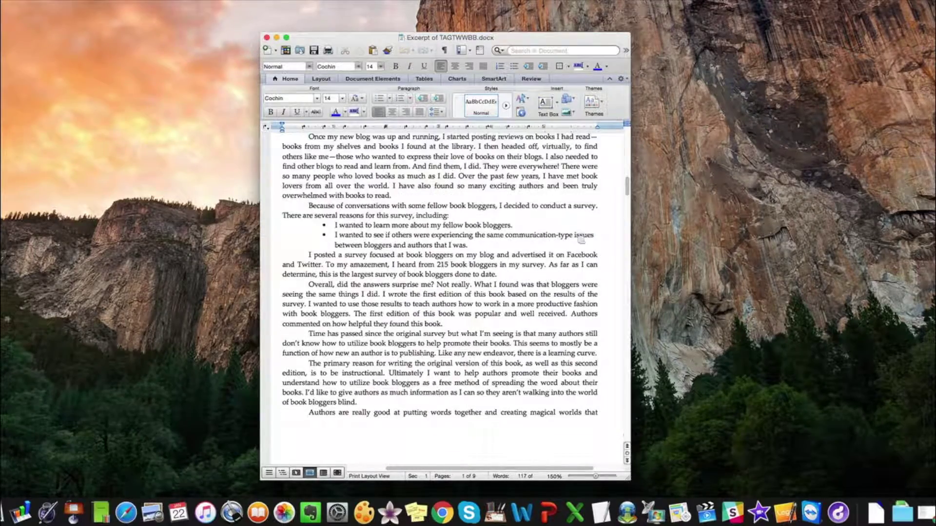
scroll(580, 238, "down", 10)
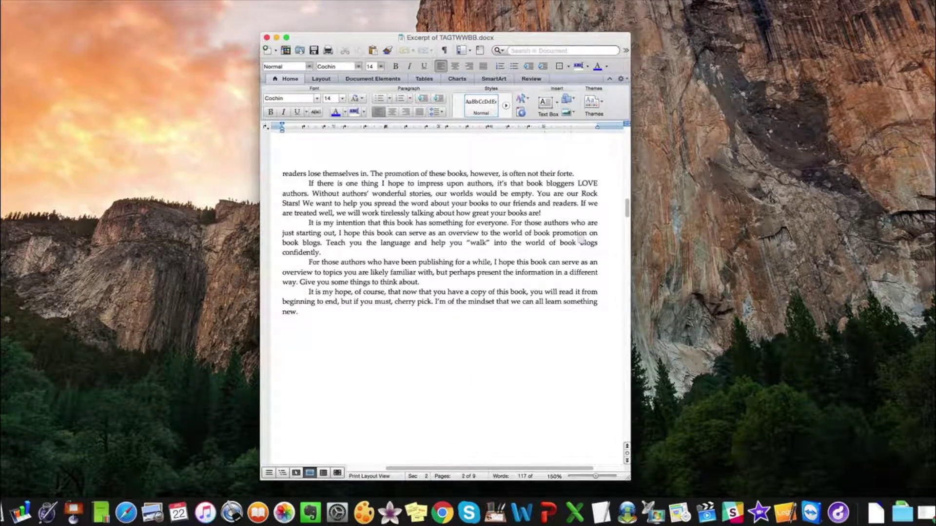
scroll(577, 236, "down", 12)
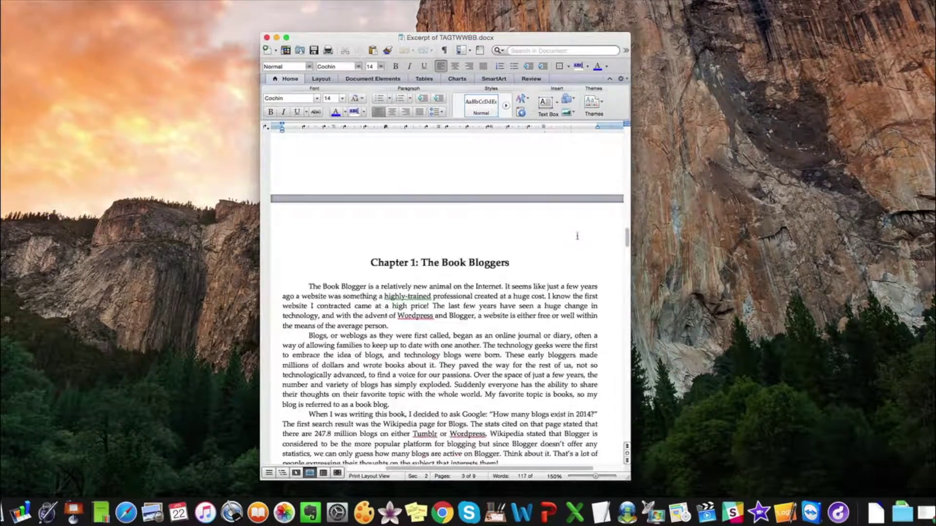
scroll(581, 237, "down", 12)
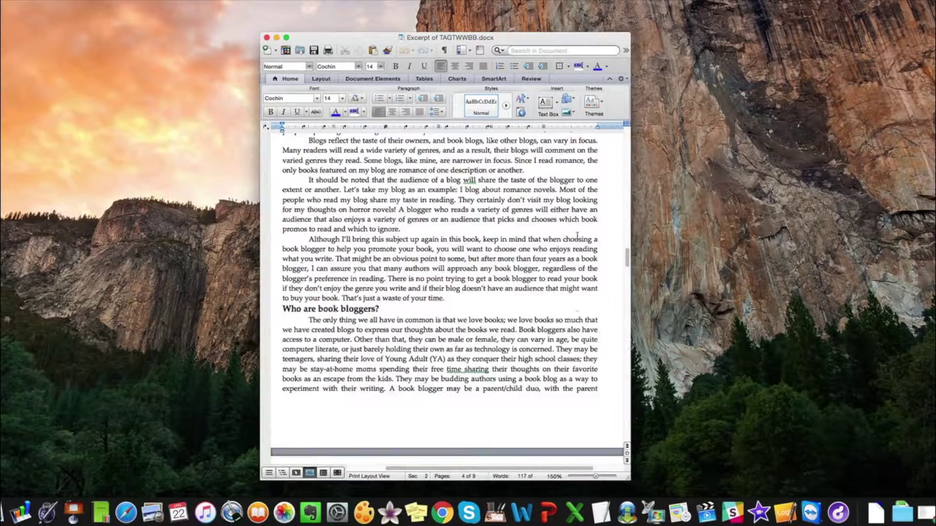
scroll(580, 238, "down", 12)
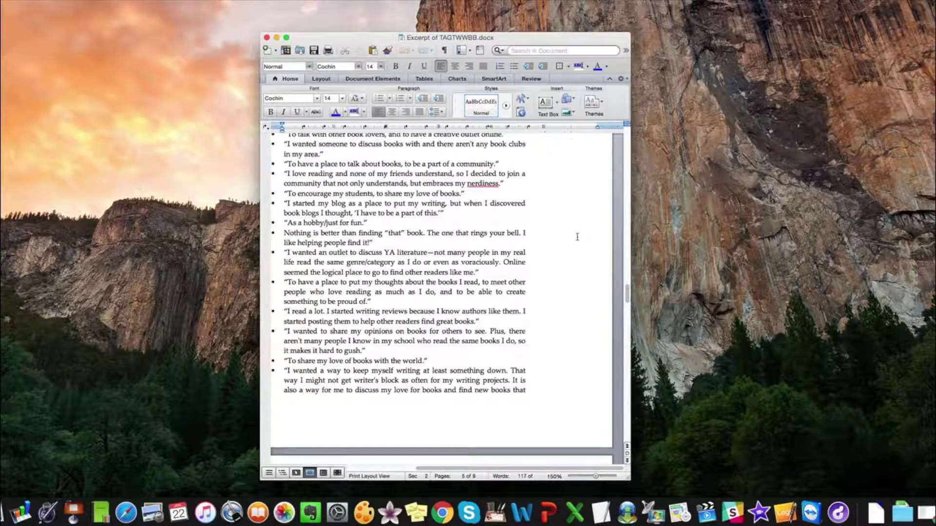
scroll(579, 221, "up", 10)
scroll(579, 219, "up", 8)
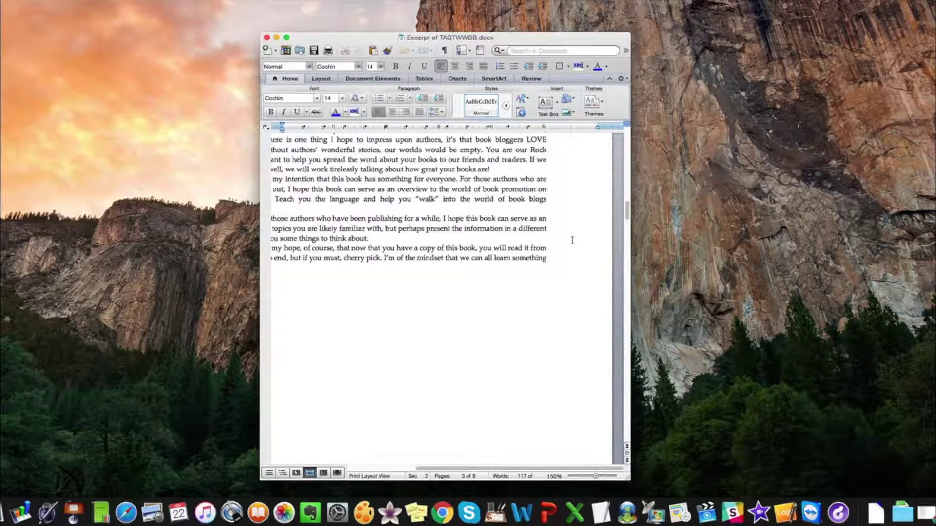
scroll(573, 208, "up", 3)
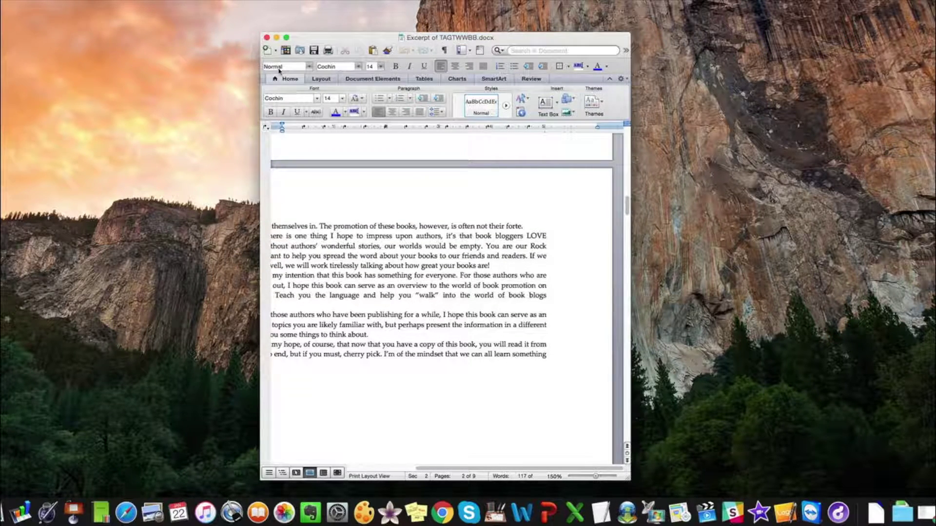
left_click(266, 38)
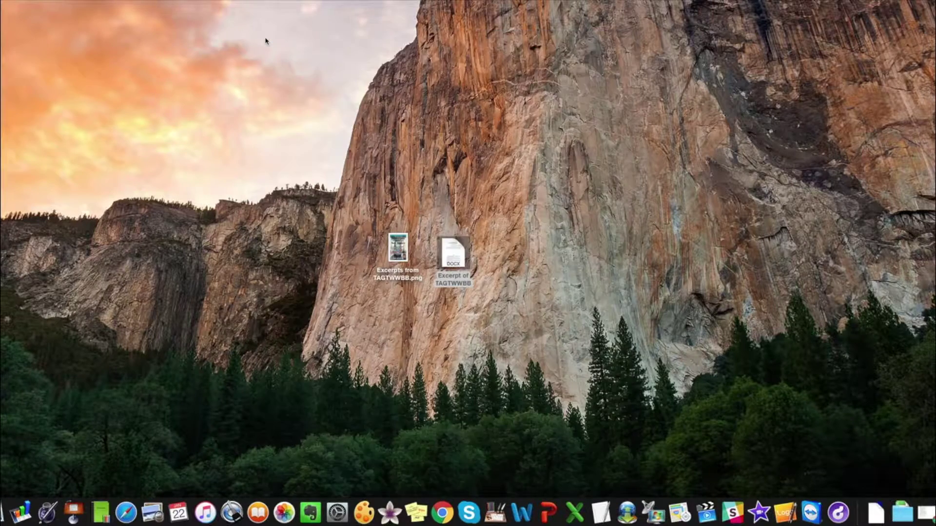
Switch to Vellum by opening the Excerpt of TAGTWWBB manuscript from the desktop in it as a new book.
mouse_move(452, 244)
left_click_drag(452, 245, 387, 517)
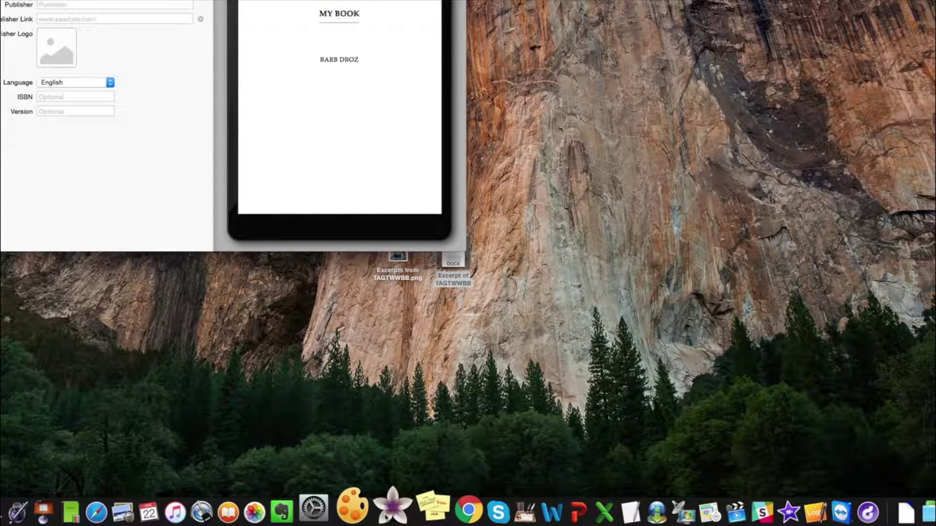
left_click(259, 39)
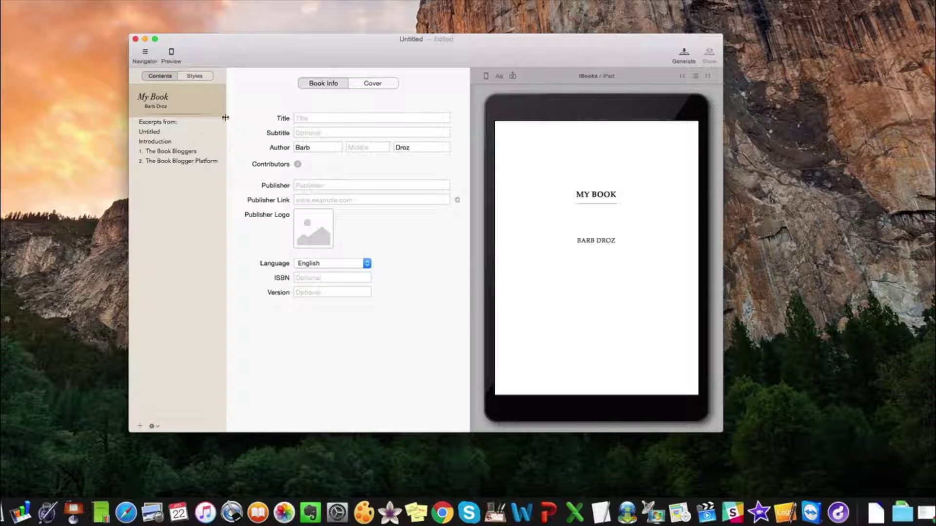
Enter the book title "Excerpts from The Author's Guide to Working with Book Bloggers" in the book info.
left_click(297, 119)
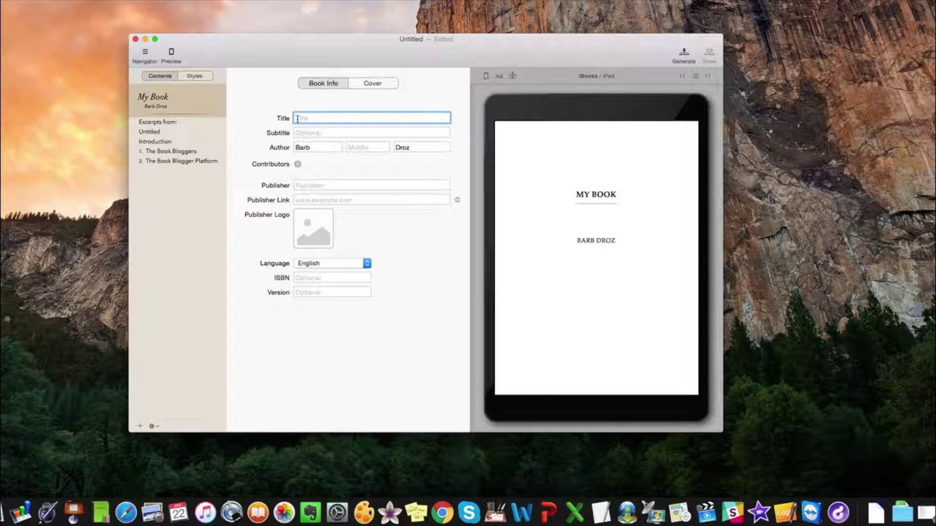
type("Excerpts from The Author's Guide to ")
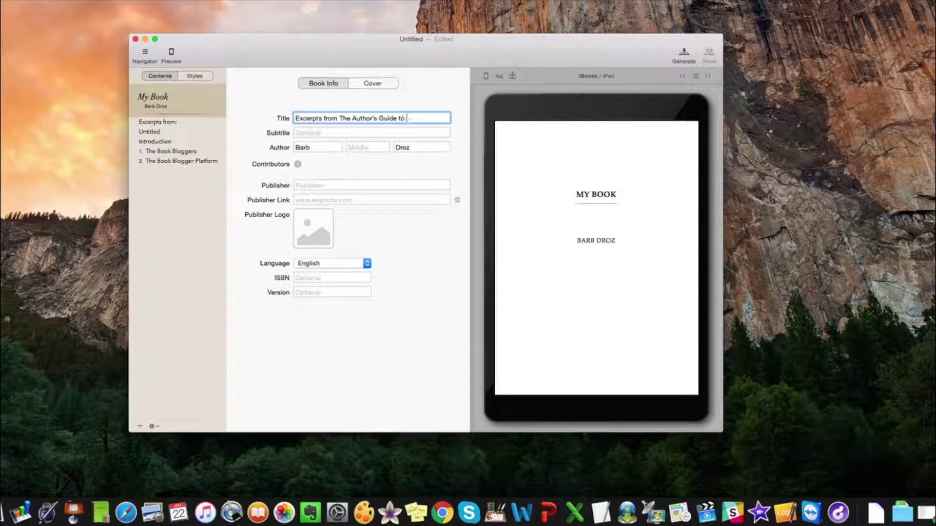
type("Working with Book BLo")
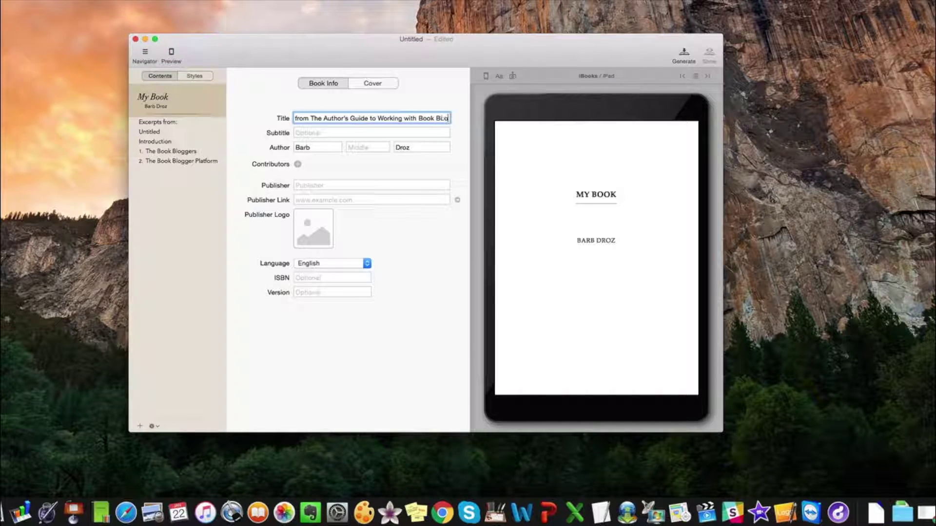
type("ggers")
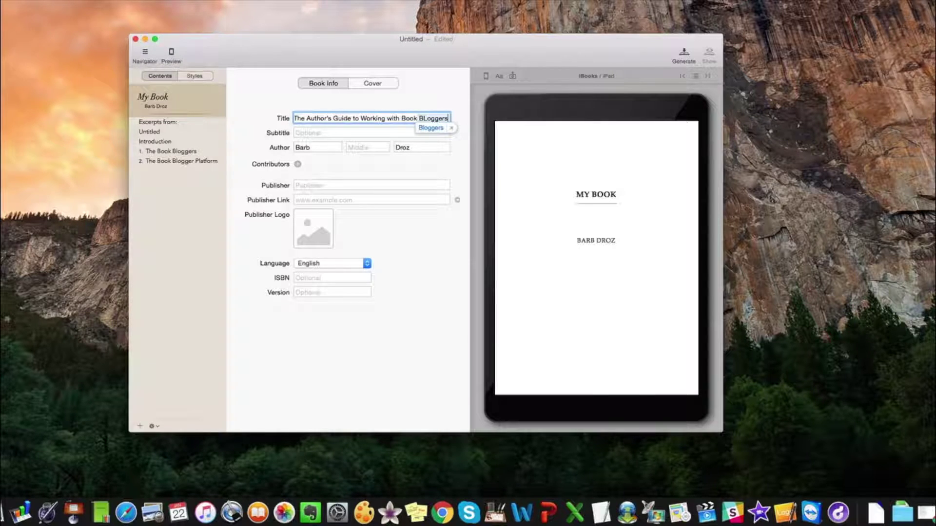
key("Left")
key("Left")
key("Left")
key("Left")
key("Left")
key("Left")
key("BackSpace")
type("l")
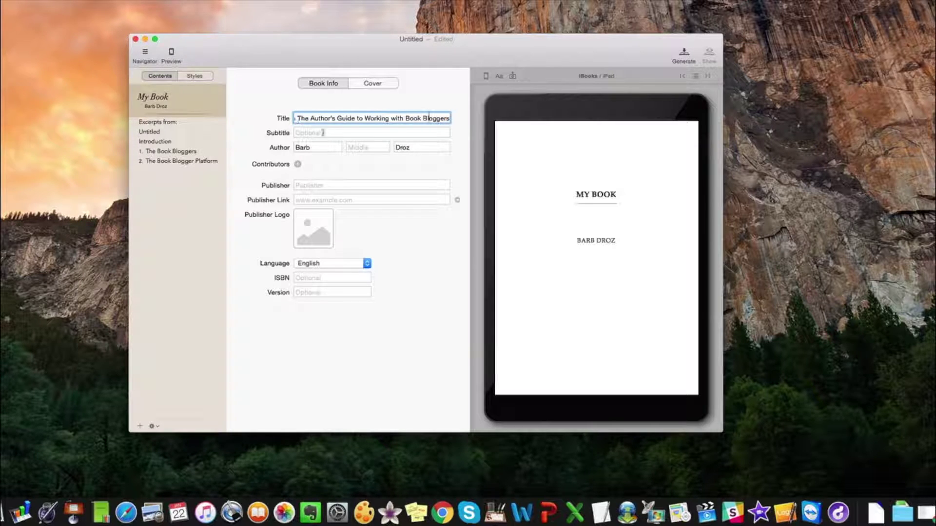
Complete the author's last name in the book info and set the preview device to Kindle Fire.
left_click(413, 150)
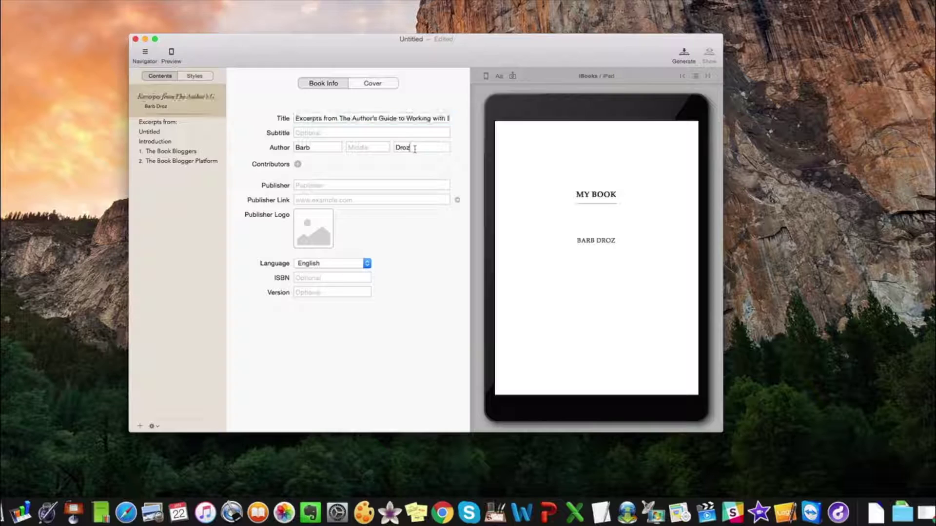
type("dowich")
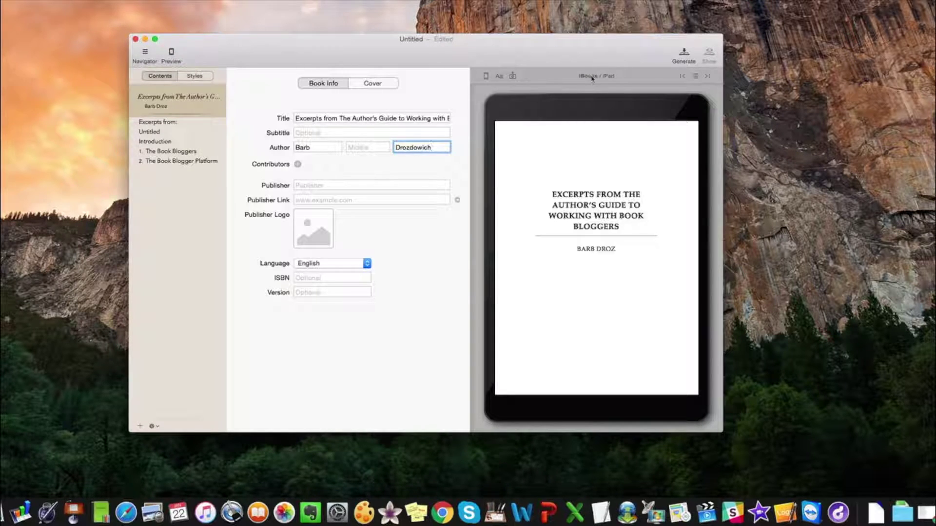
left_click(486, 76)
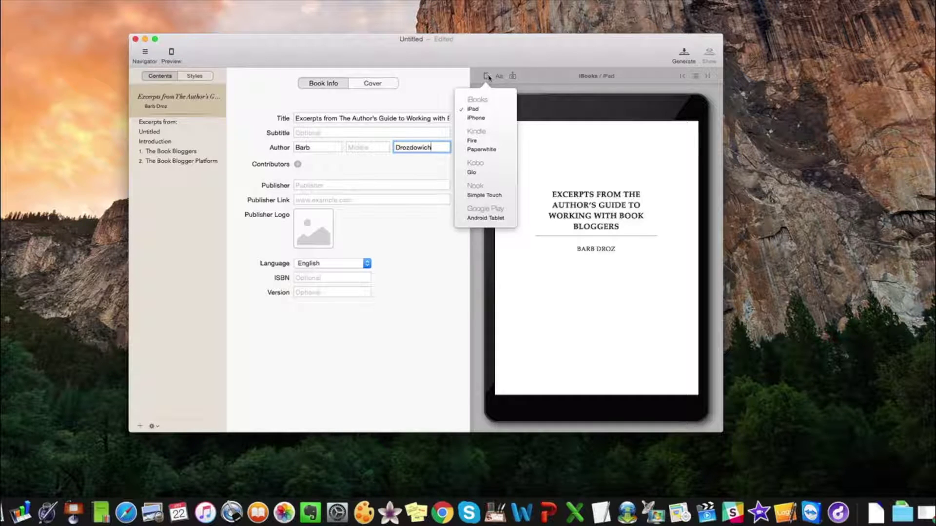
left_click(471, 141)
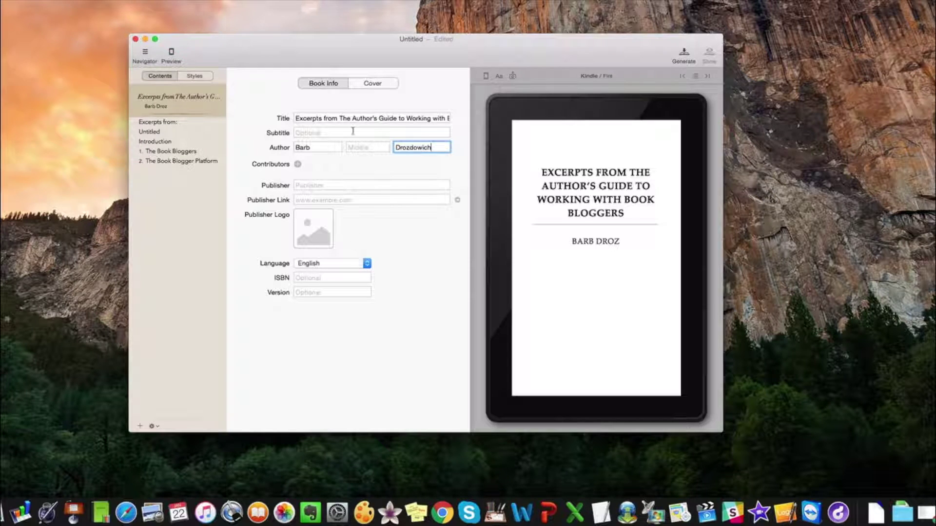
Add the desktop image Excerpts from TAGTWWBB.png as the book's cover.
left_click(372, 84)
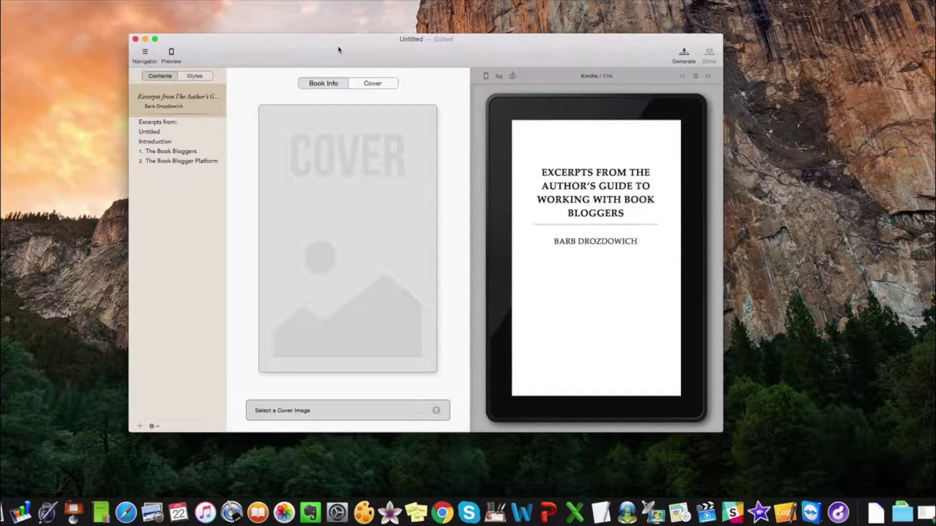
left_click_drag(338, 50, 445, 317)
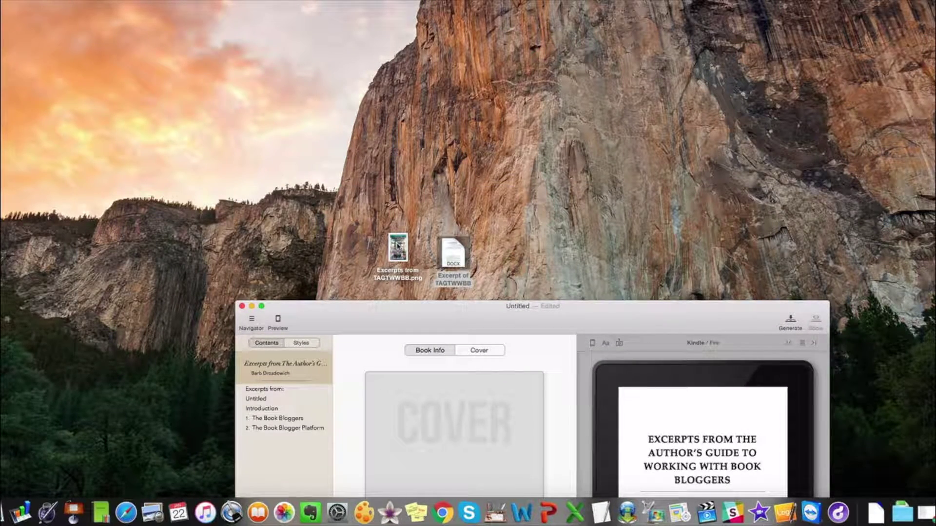
left_click_drag(398, 246, 436, 402)
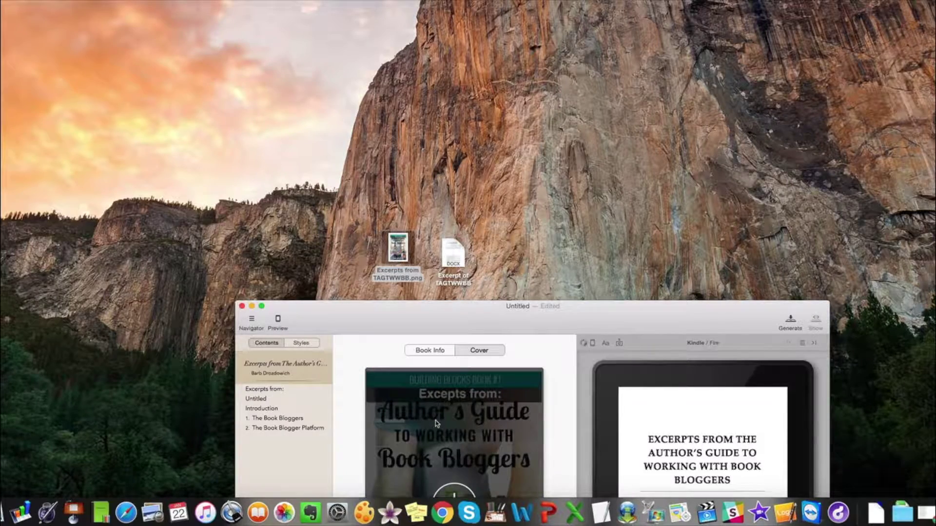
left_click_drag(474, 322, 416, 76)
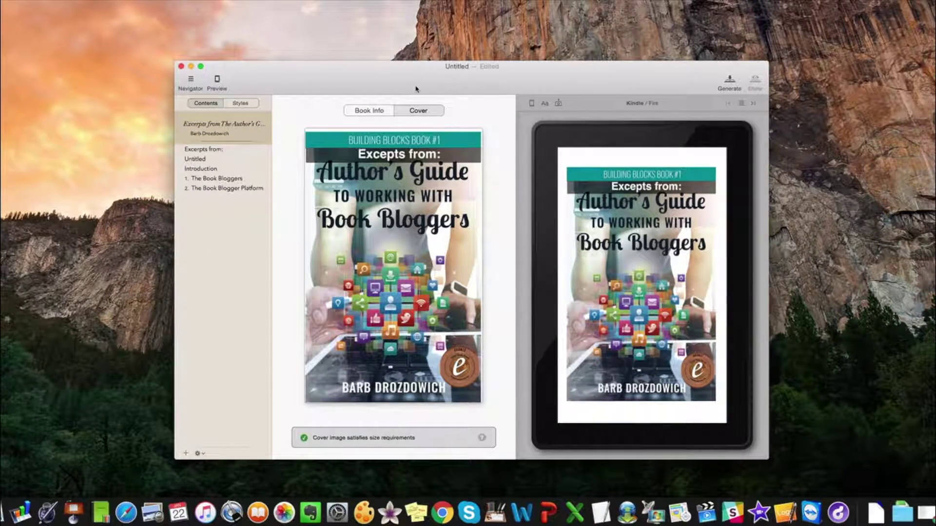
Delete the redundant "Excerpts from:" title section from the book's contents.
mouse_move(383, 240)
left_click(199, 150)
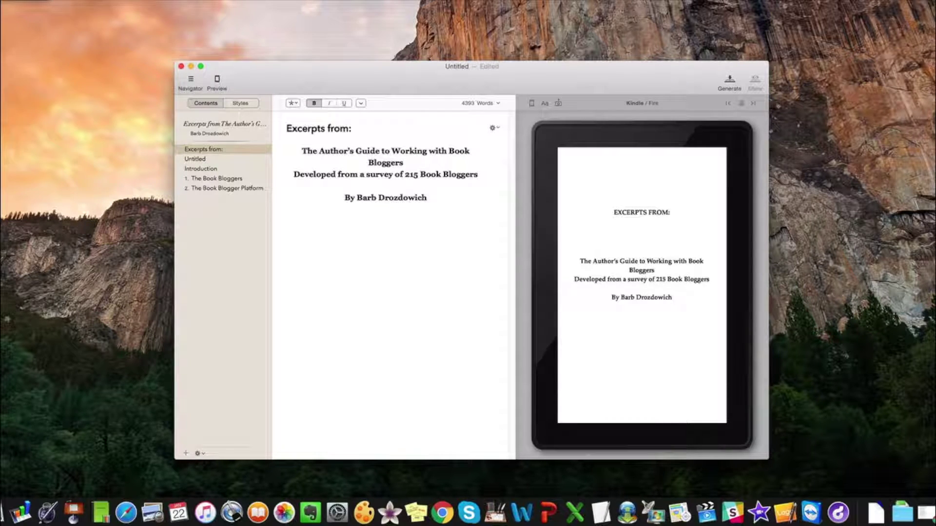
key("Delete")
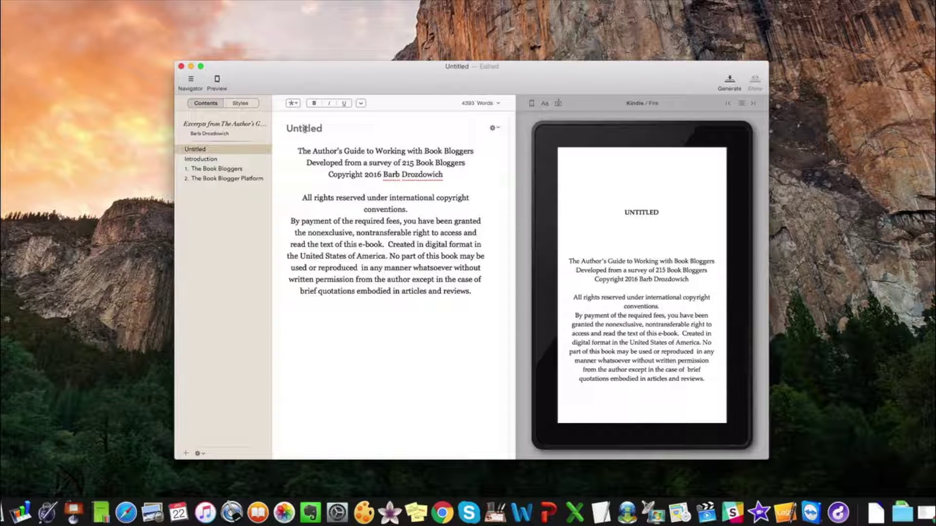
Convert the Untitled section holding the rights notice to a Copyright page.
left_click(495, 129)
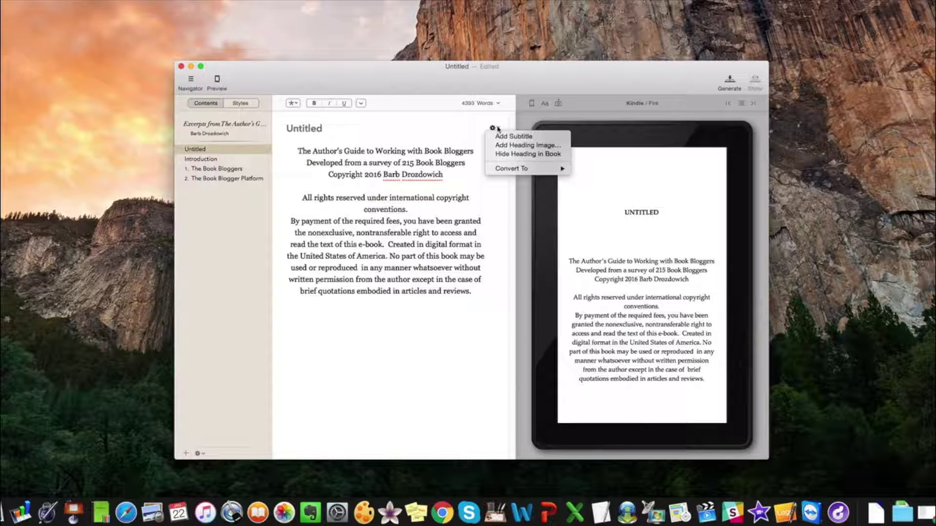
mouse_move(501, 169)
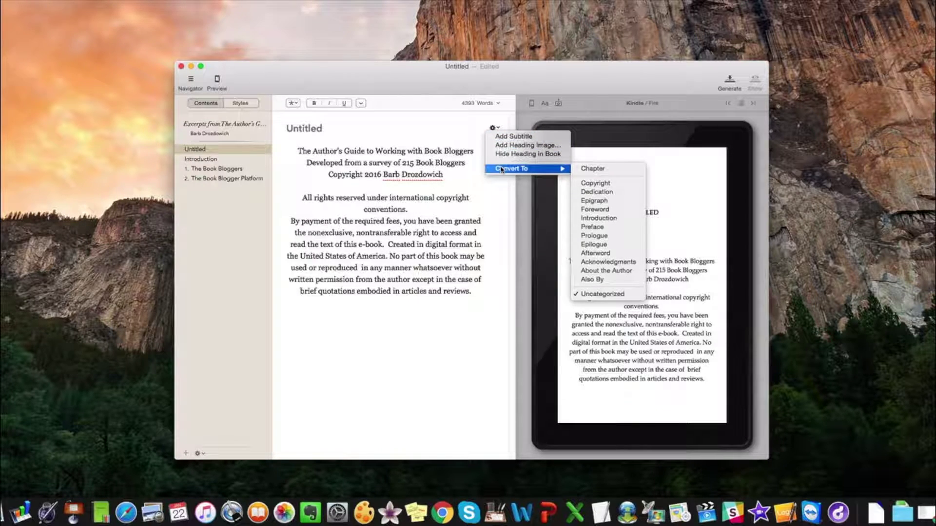
left_click(599, 184)
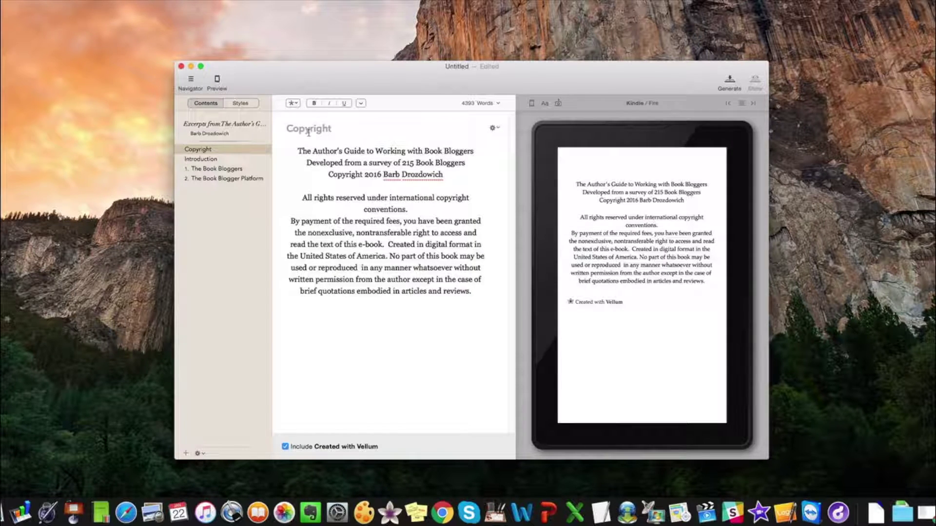
Examine the Introduction's formatting page by page in the Kindle Fire preview and its text in the editor.
left_click(207, 160)
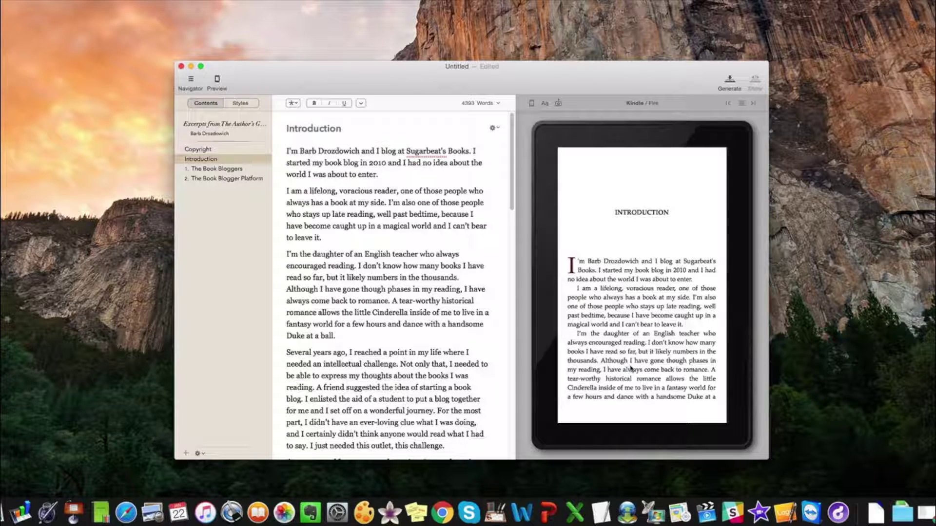
mouse_move(712, 299)
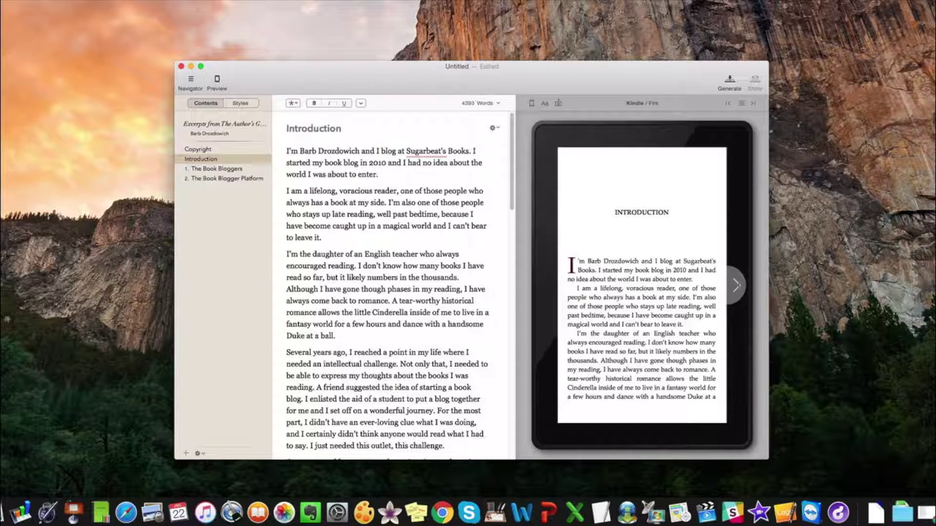
left_click(737, 286)
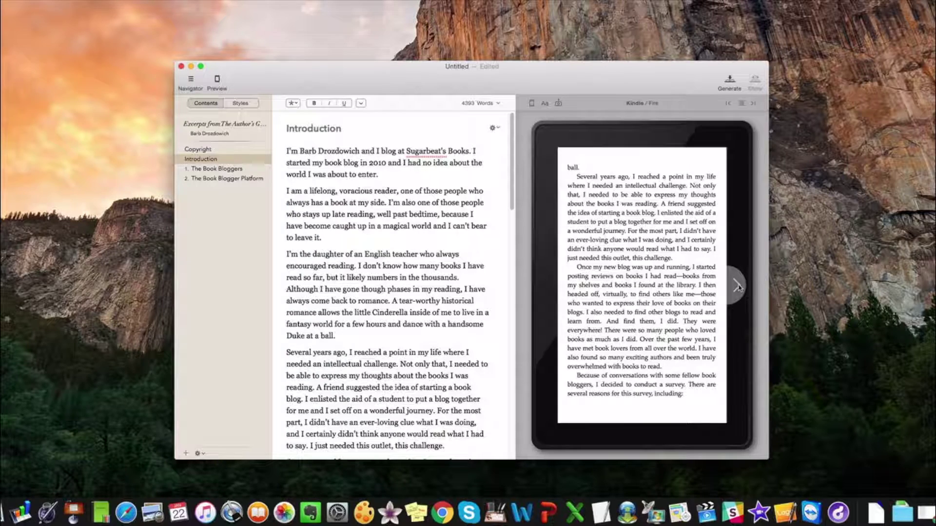
left_click(738, 287)
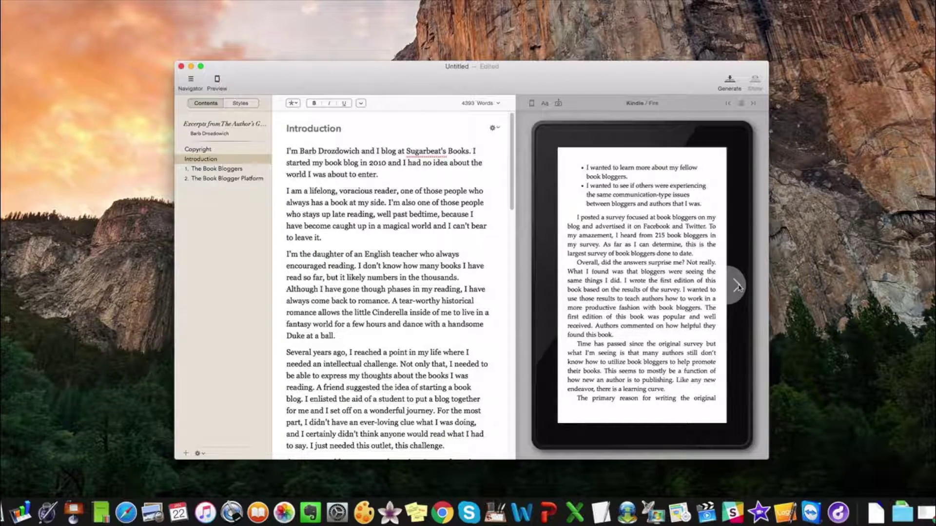
left_click(738, 287)
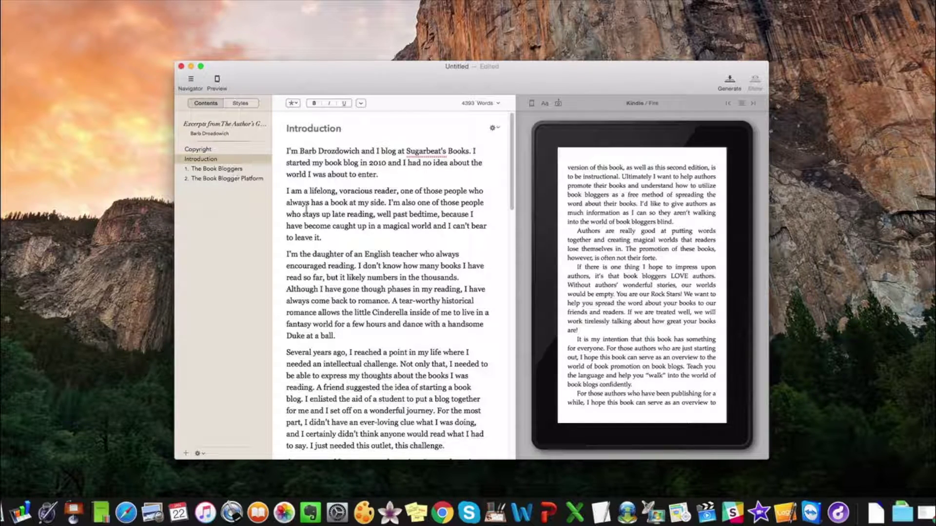
scroll(391, 280, "down", 10)
scroll(391, 280, "down", 10)
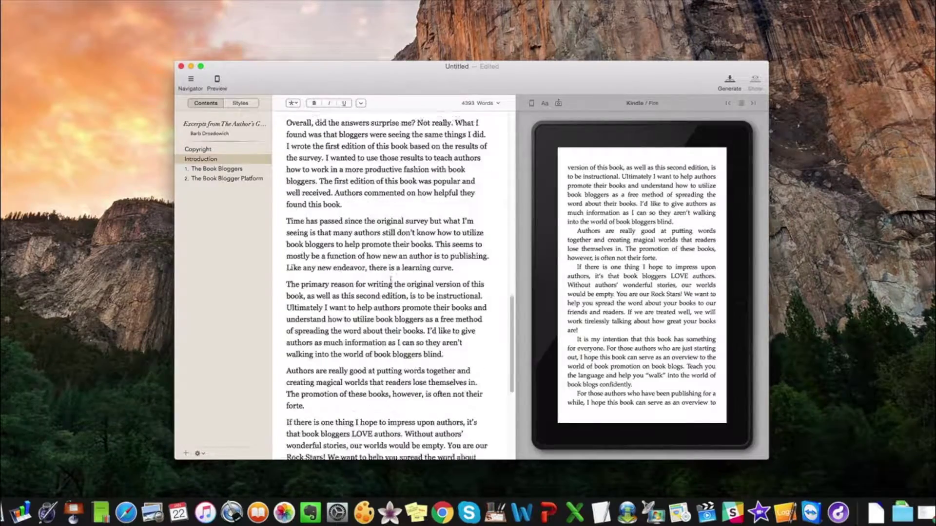
Check the two chapters and add an About the Author section after The Book Blogger Platform.
left_click(242, 170)
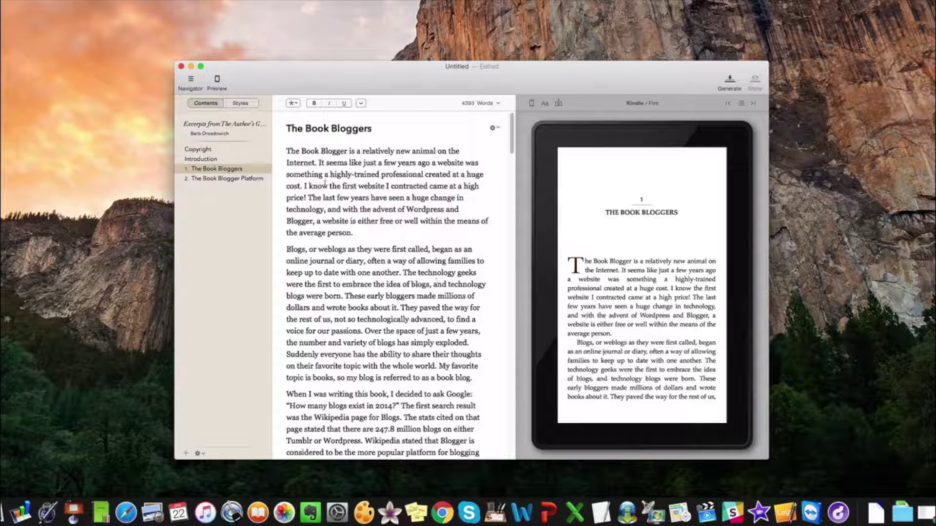
left_click(229, 179)
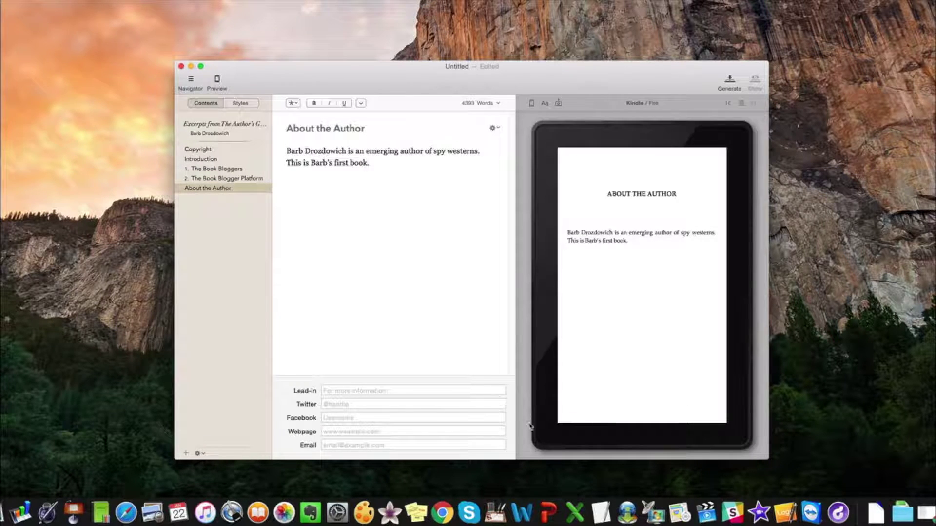
Switch to Word and copy the entire contents of About the Author.docx.
left_click(925, 509)
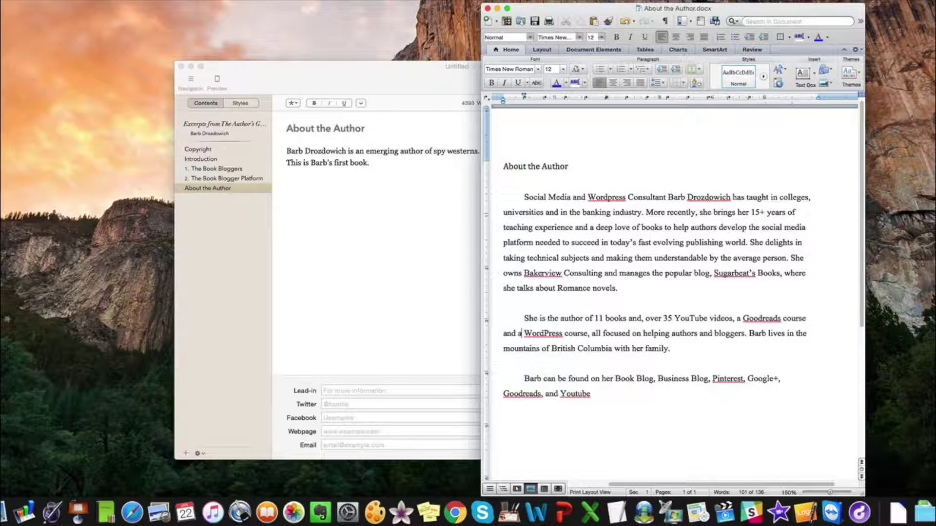
key("fn")
key("fn")
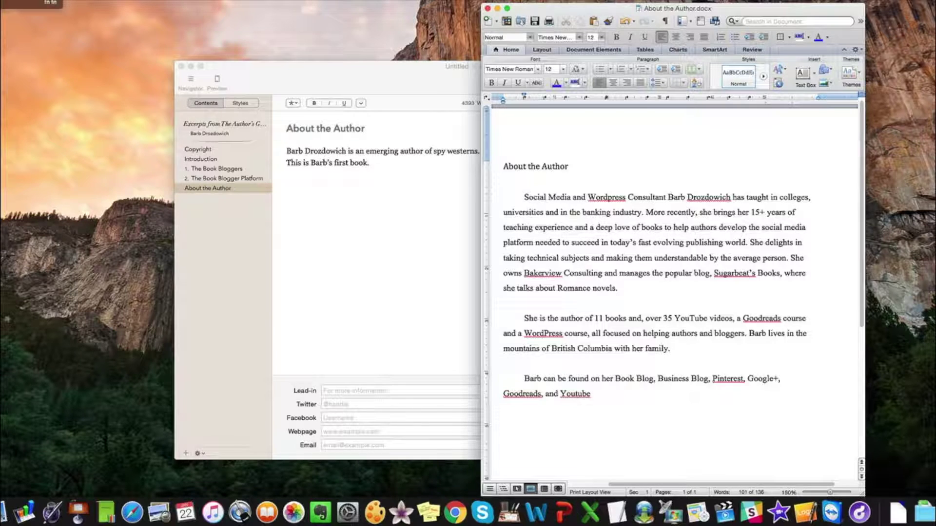
key("super+a")
key("super+c")
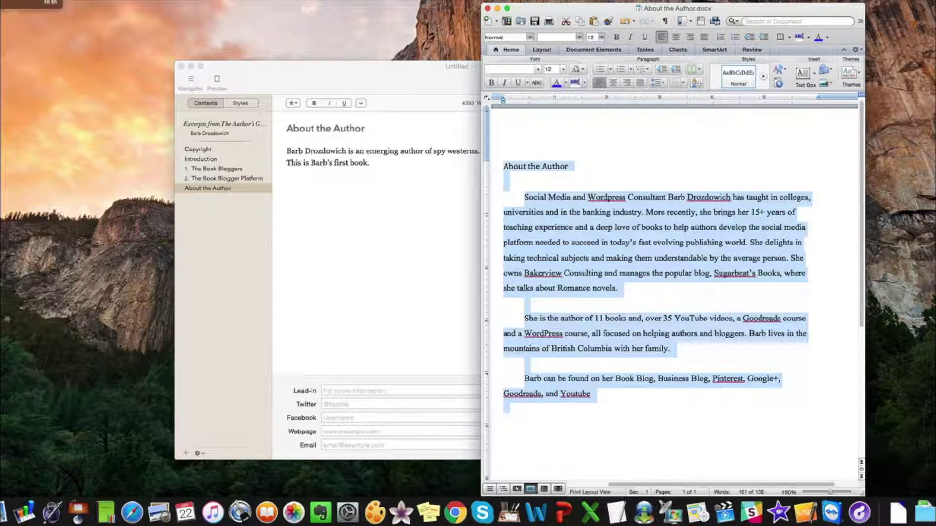
Switch back to Vellum and replace the placeholder biography in the About the Author section with the copied text.
left_click(376, 193)
left_click_drag(370, 163, 282, 142)
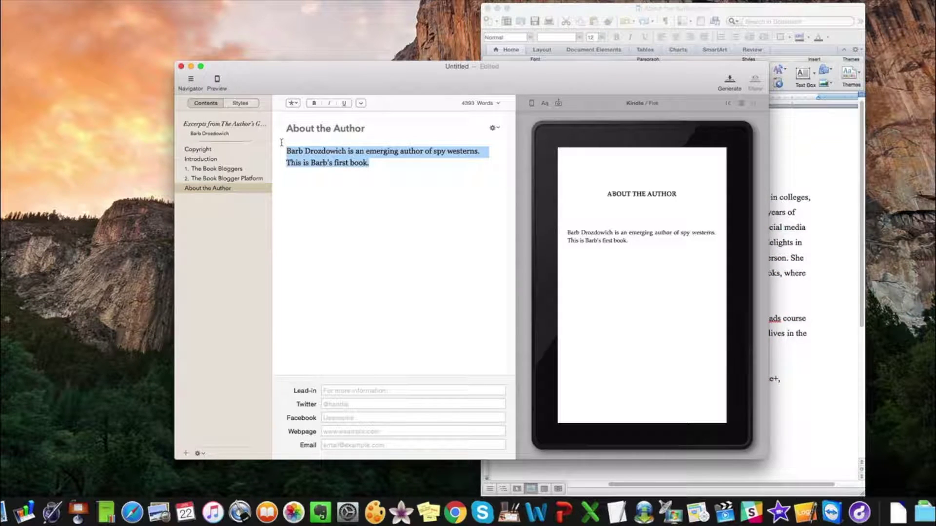
key("super+v")
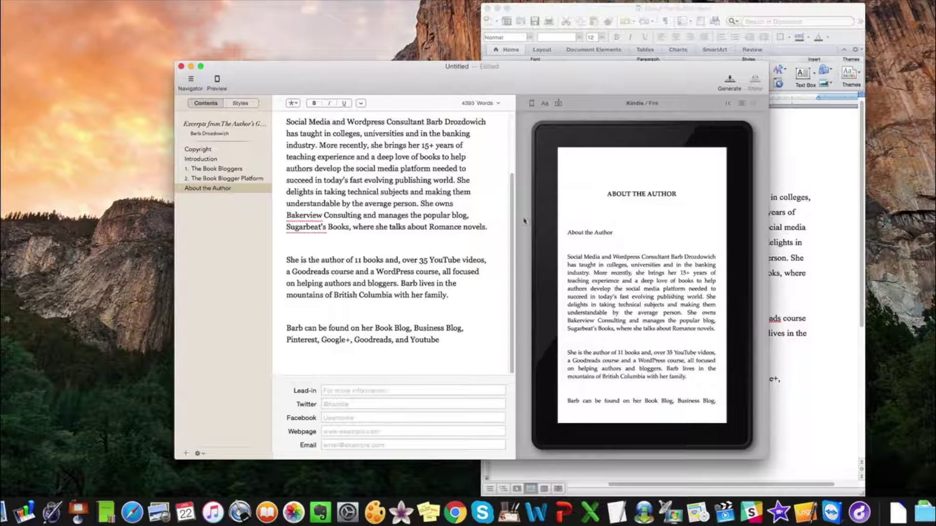
Delete the duplicate "About the Author" line above the pasted biography.
scroll(417, 255, "down", 1)
scroll(417, 255, "up", 5)
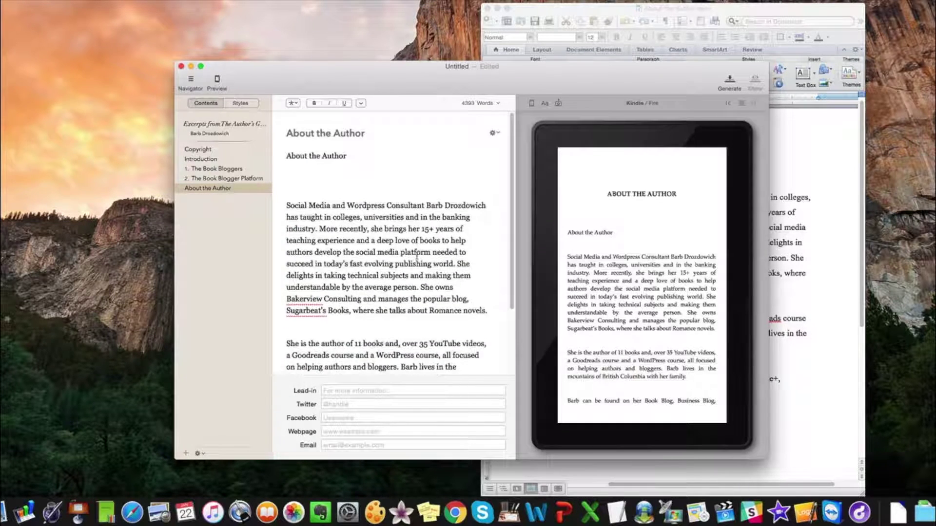
left_click_drag(346, 152, 283, 152)
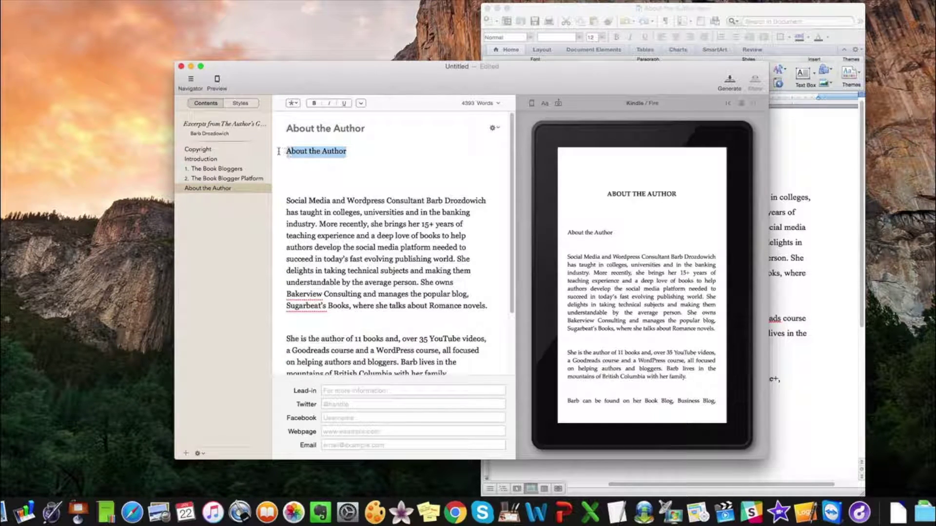
key("BackSpace")
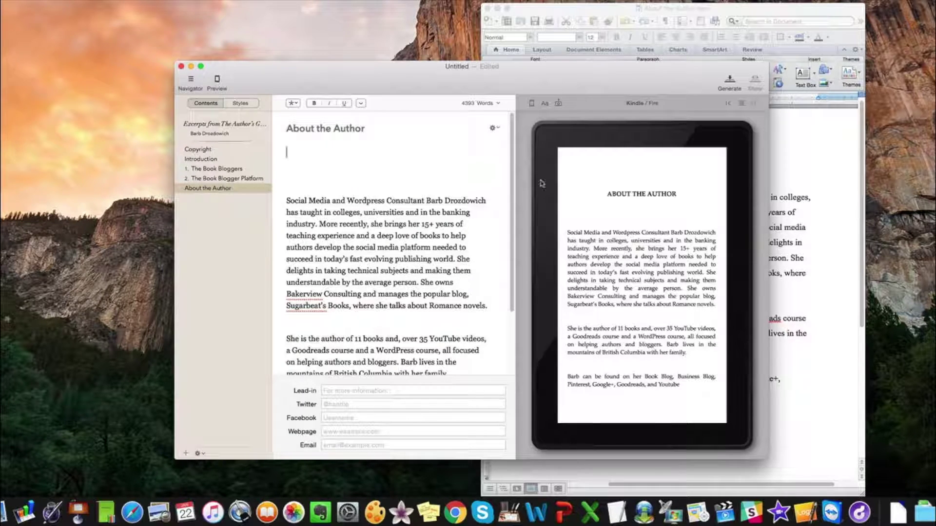
Add an Also By section to the book's contents after About the Author.
left_click(205, 232)
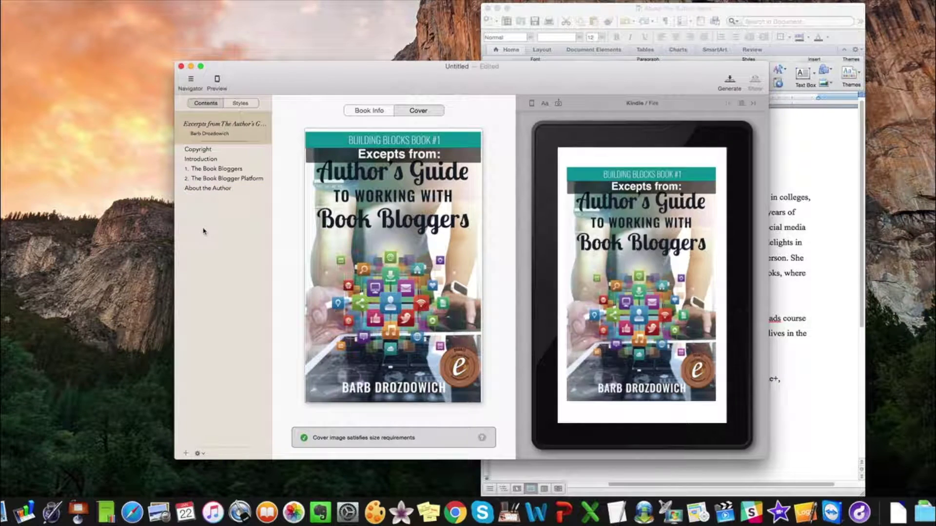
left_click(208, 189)
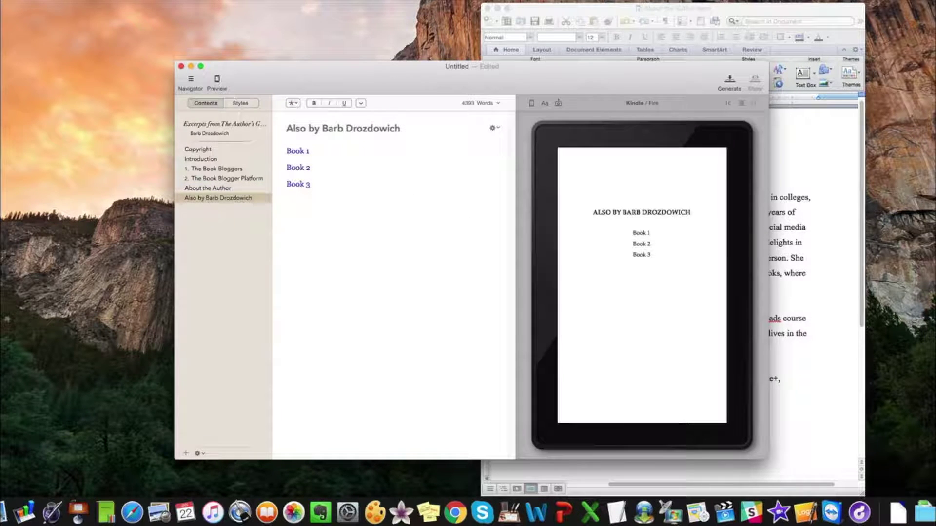
Switch to Word and close About the Author.docx.
left_click(556, 10)
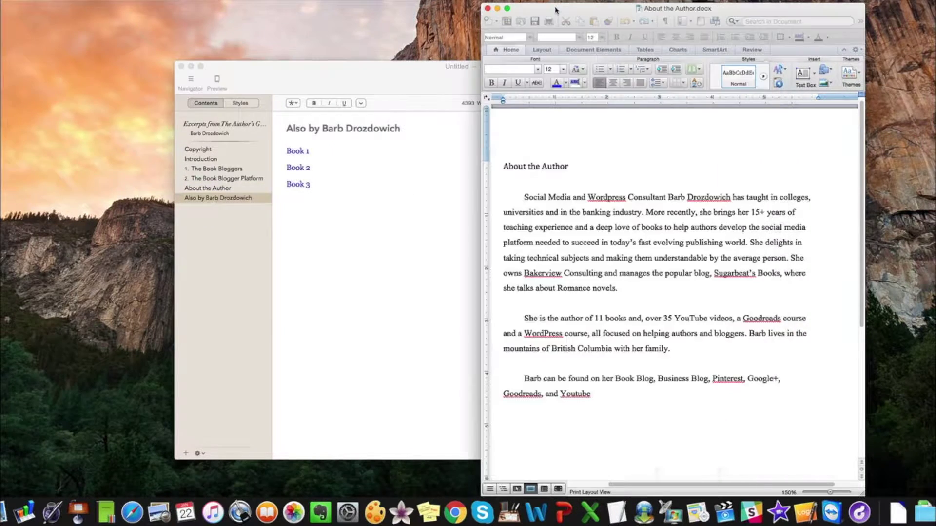
key("super+a")
left_click(488, 9)
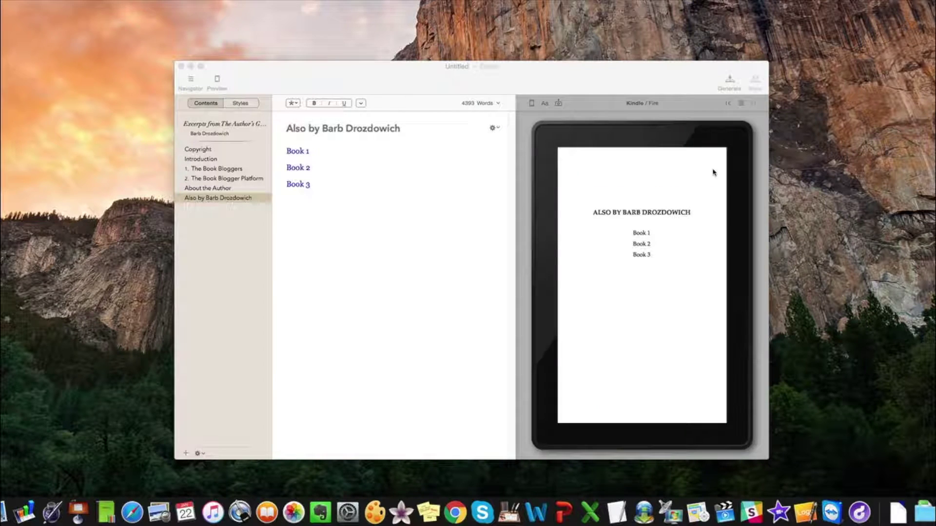
Replace the Book 1 to Book 3 placeholders in Vellum's Also By section with the book descriptions from the Word document Also By.docx.
left_click(900, 512)
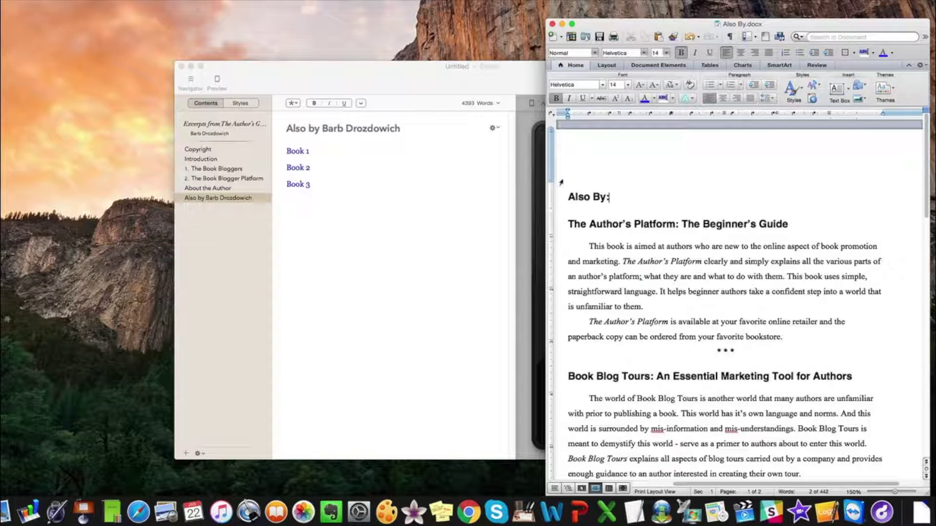
left_click_drag(568, 225, 581, 491)
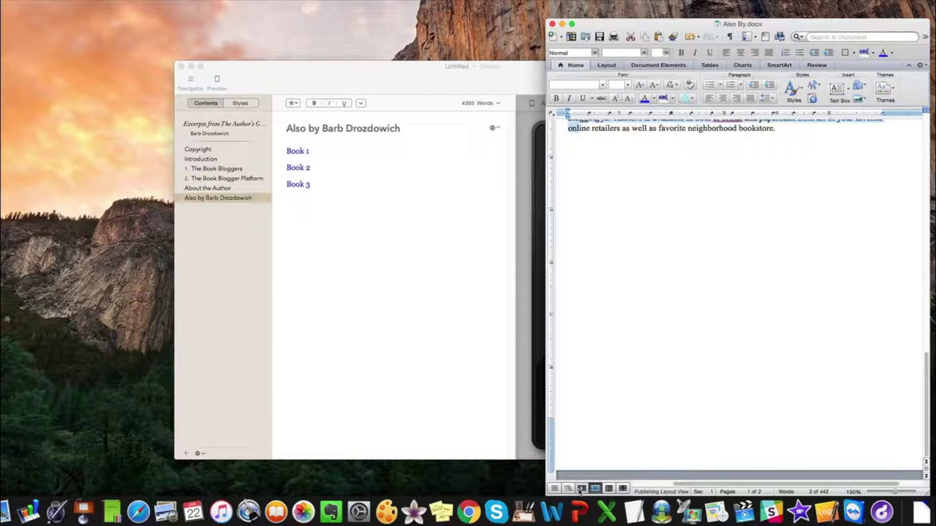
left_click(326, 194)
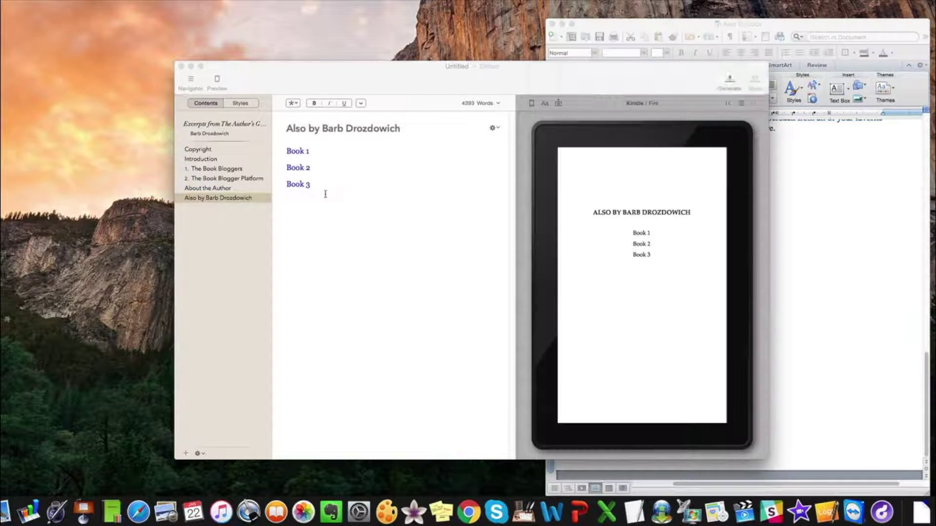
left_click_drag(286, 148, 337, 222)
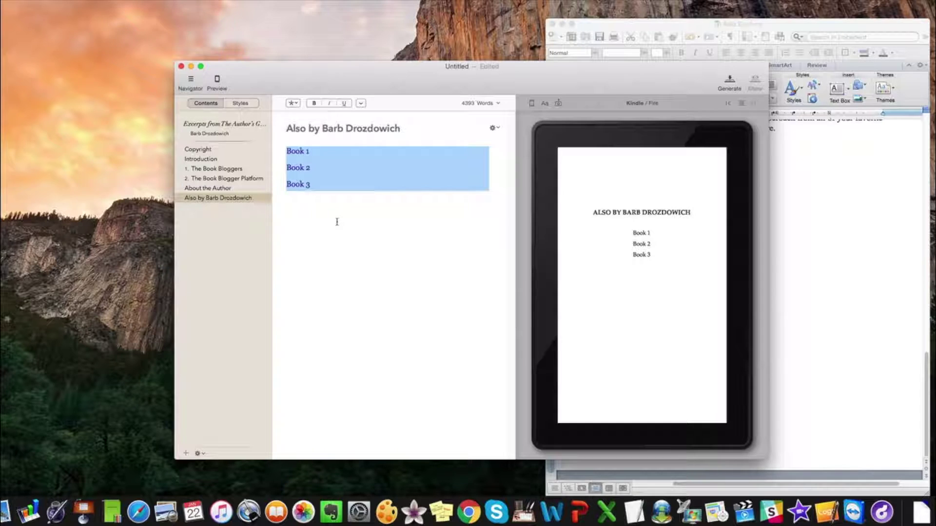
key("super+v")
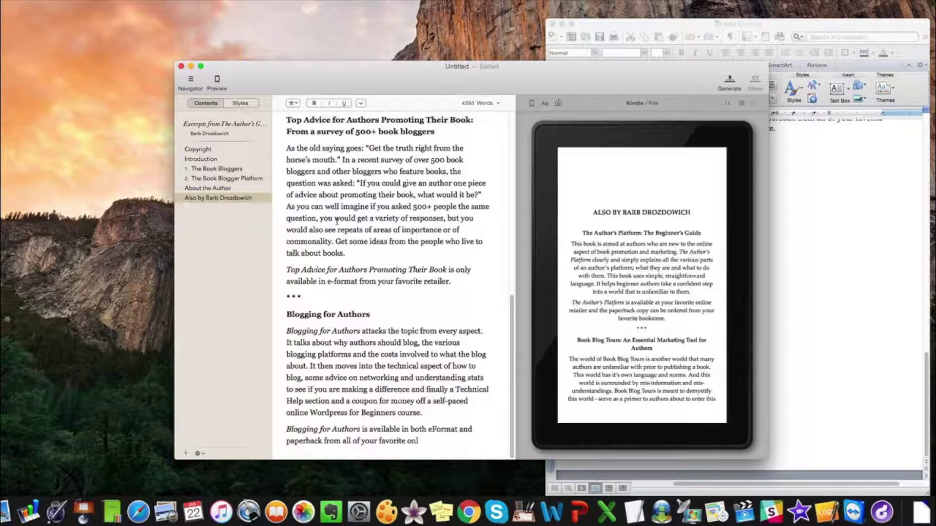
Check the Also By section page by page in the Kindle Fire preview and close Also By.docx.
mouse_move(736, 286)
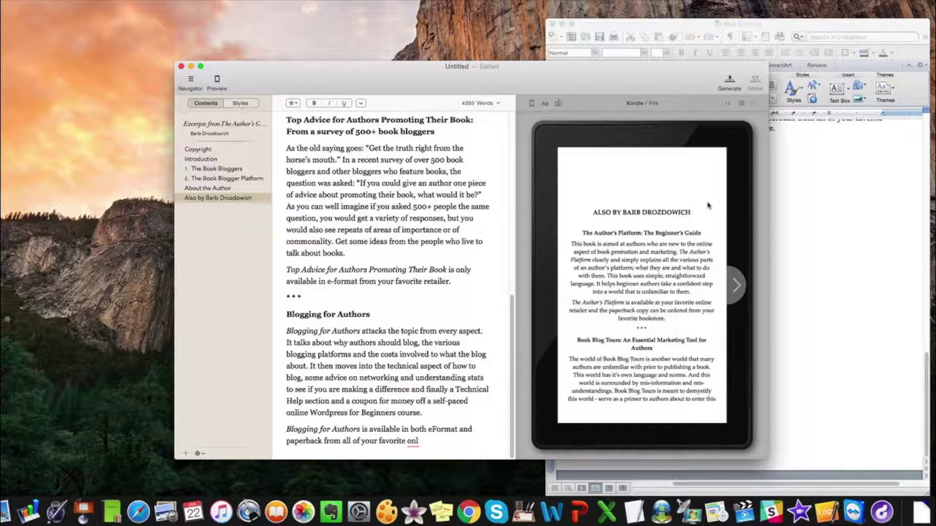
left_click(736, 287)
left_click(737, 287)
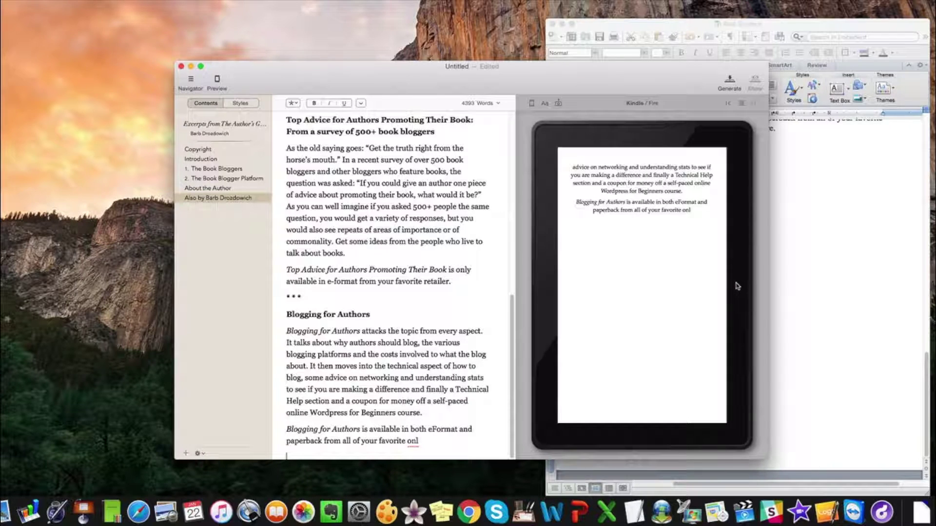
left_click(548, 287)
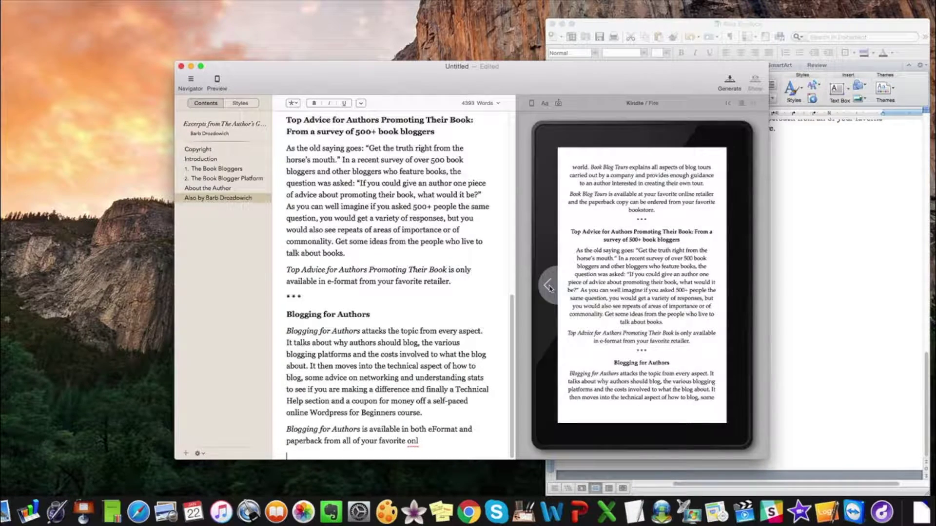
left_click(550, 288)
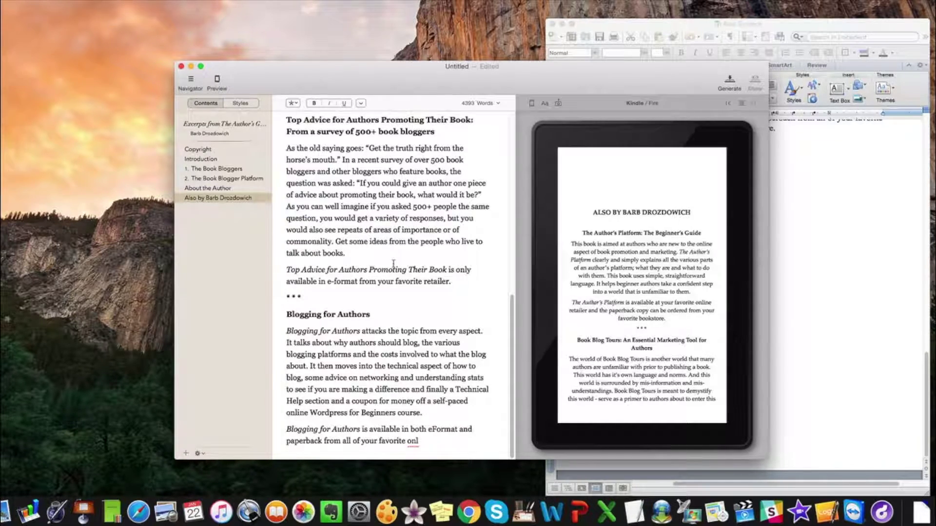
left_click(550, 24)
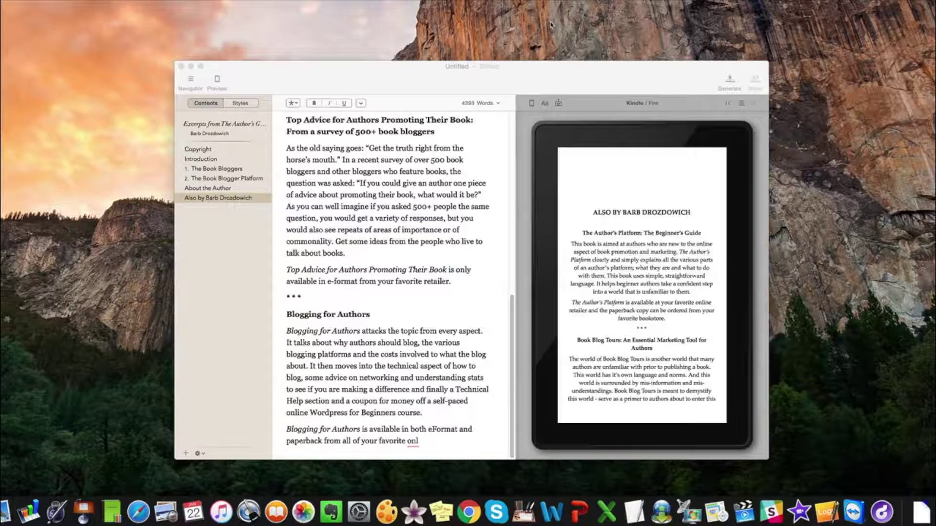
Look through the book styles Meridian, Trace, Artisanal, Kindred, Sudo, Oxford, Parcel and Chroma, and return to Meridian.
left_click(235, 104)
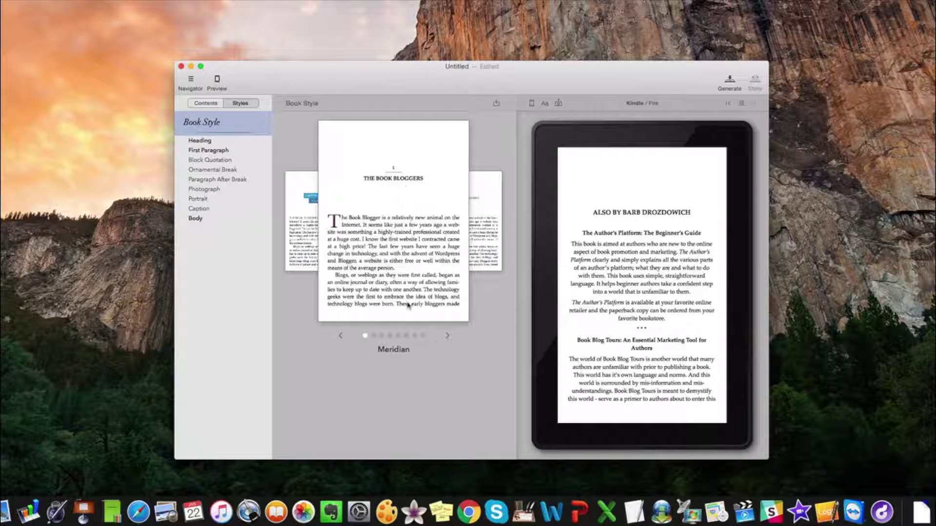
left_click(448, 336)
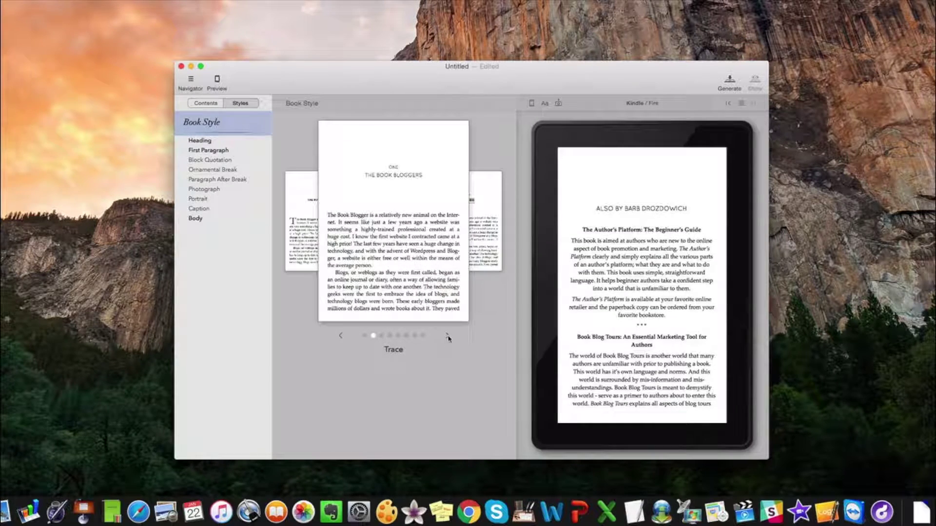
left_click(448, 337)
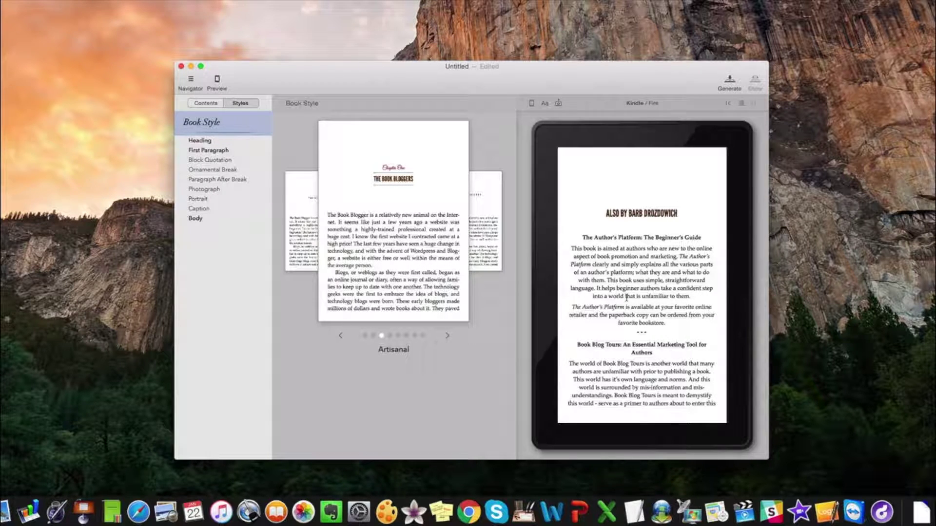
left_click(448, 336)
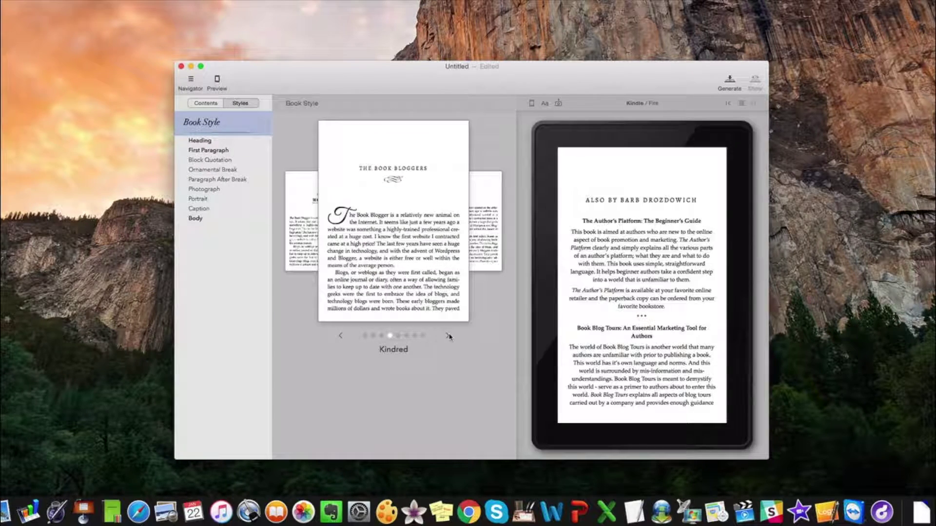
left_click(448, 336)
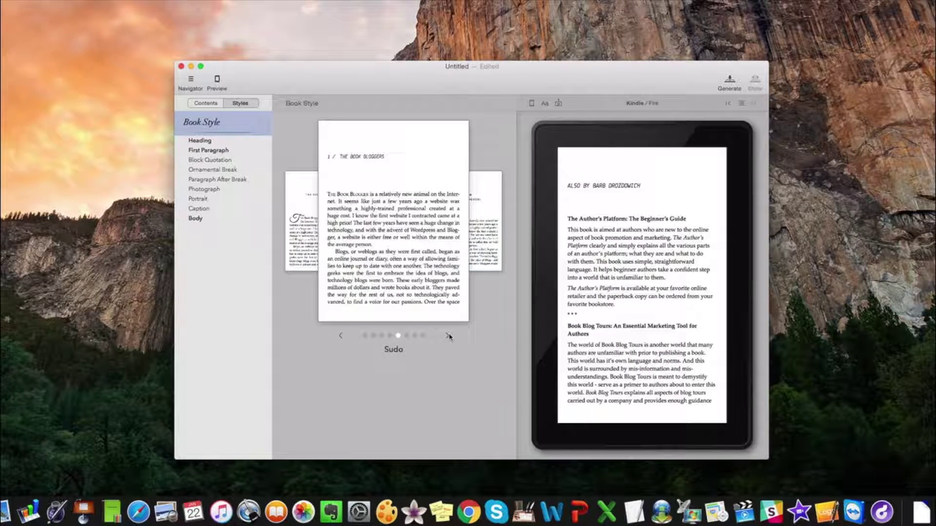
left_click(448, 336)
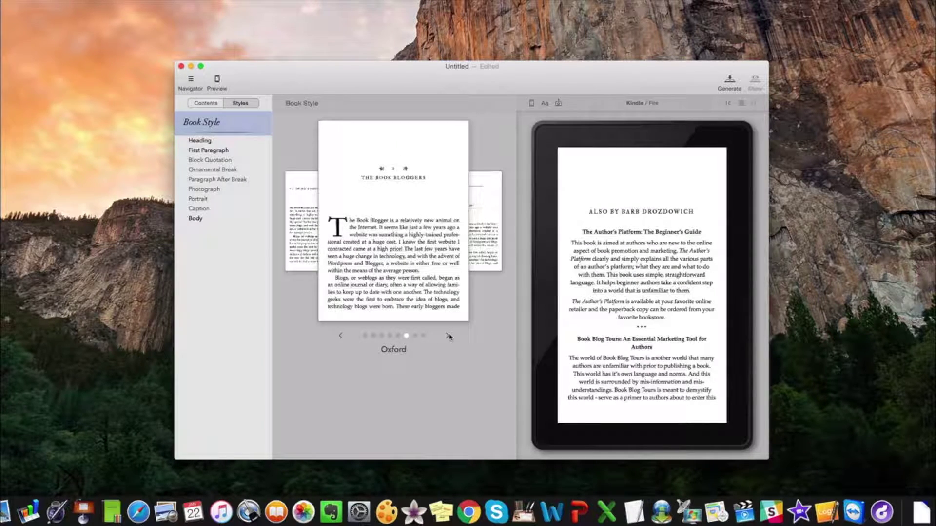
left_click(448, 336)
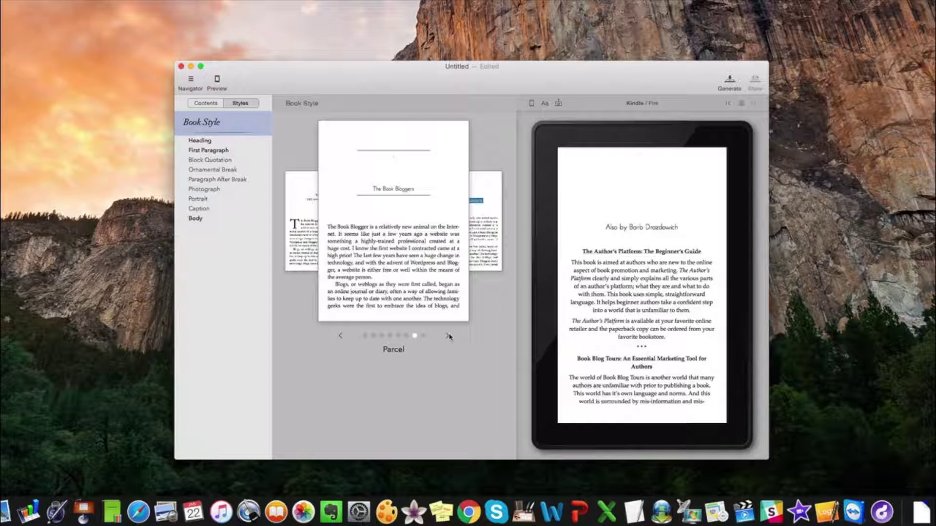
left_click(448, 337)
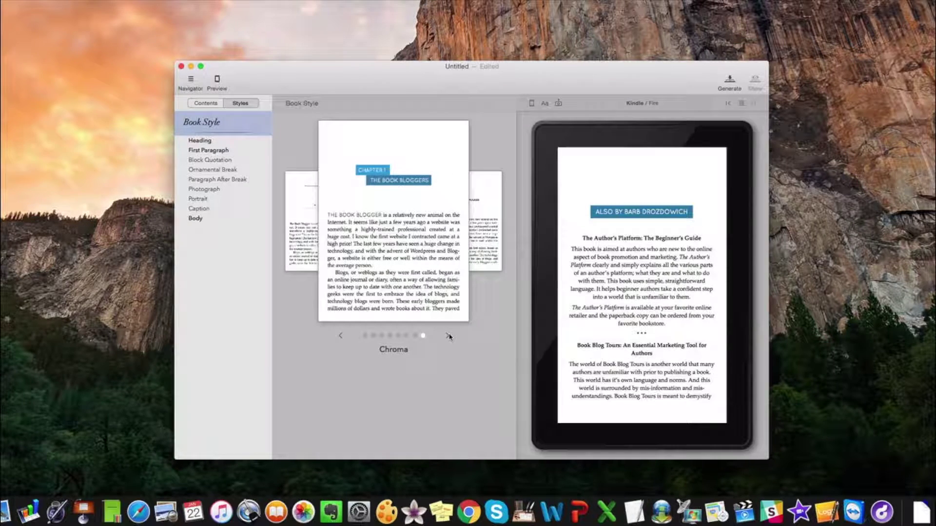
left_click(448, 336)
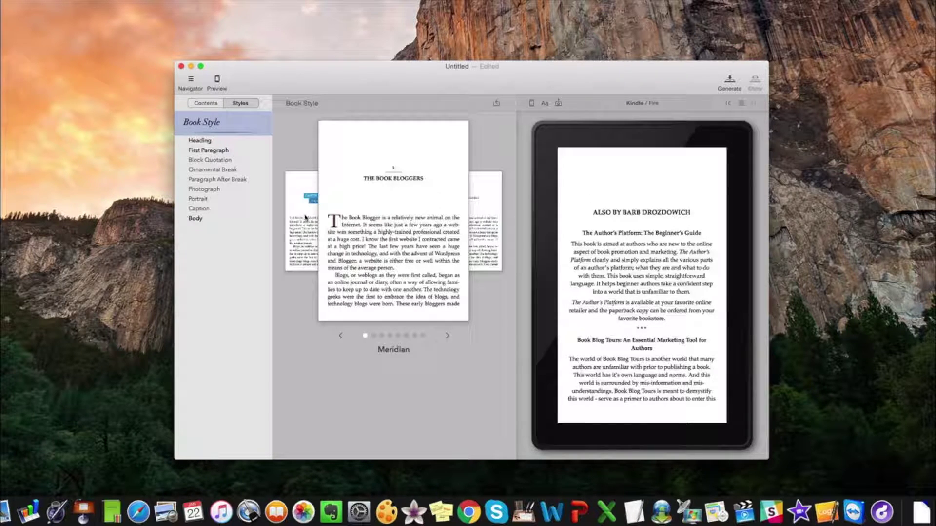
Look through the Meridian style's alternative Heading designs, up to the third, left-aligned one.
left_click(197, 142)
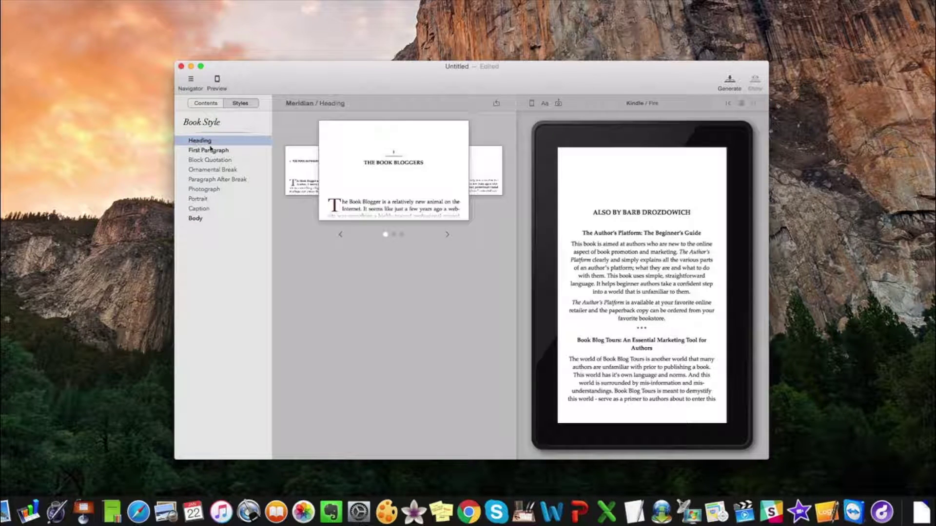
left_click(447, 234)
left_click(447, 235)
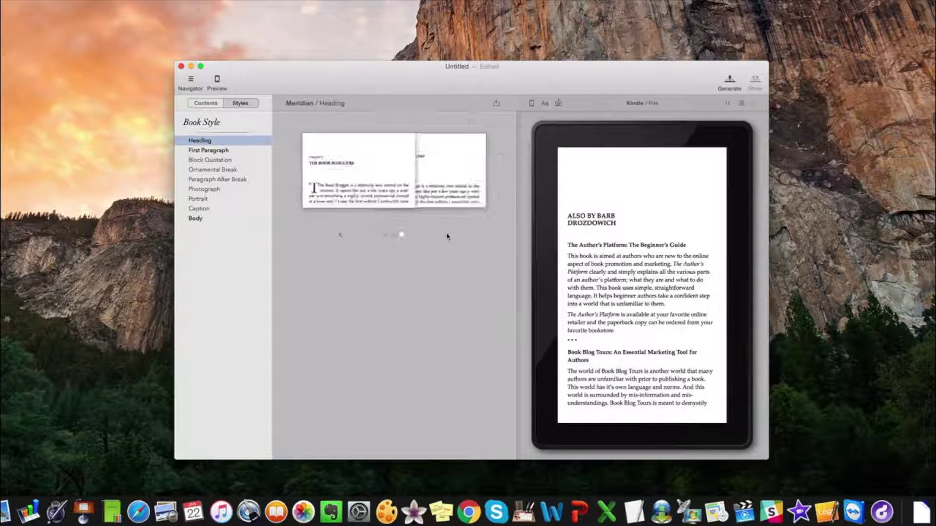
Set the Meridian style's Heading to its first, centered design and First Paragraph to its fifth design, a plain drop cap.
left_click(340, 234)
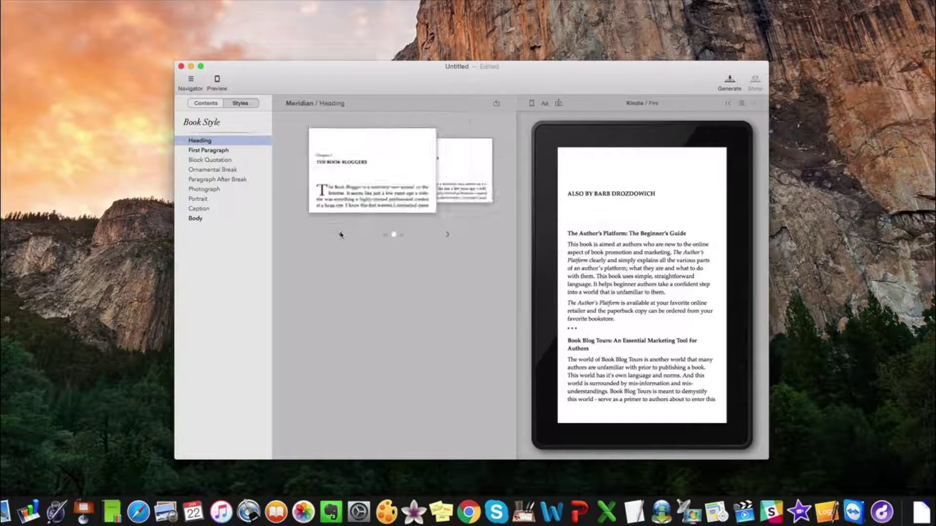
left_click(340, 235)
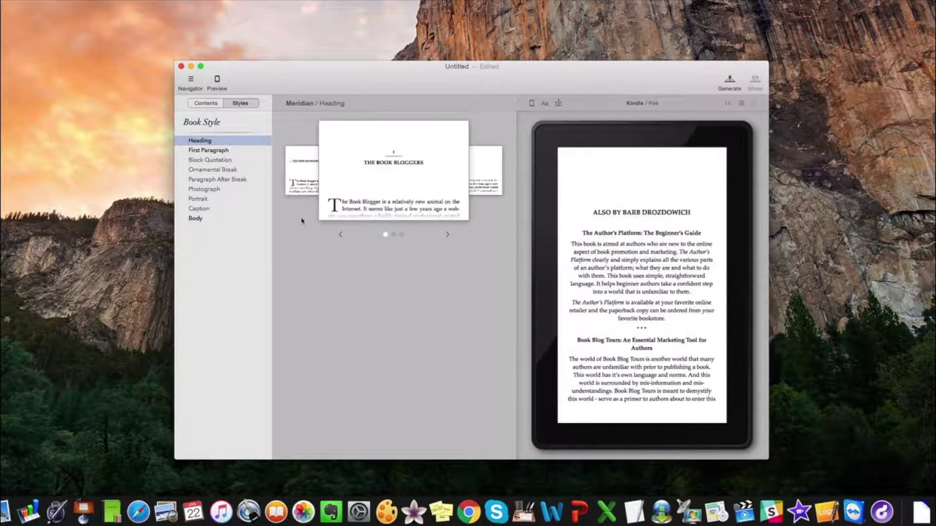
left_click(218, 152)
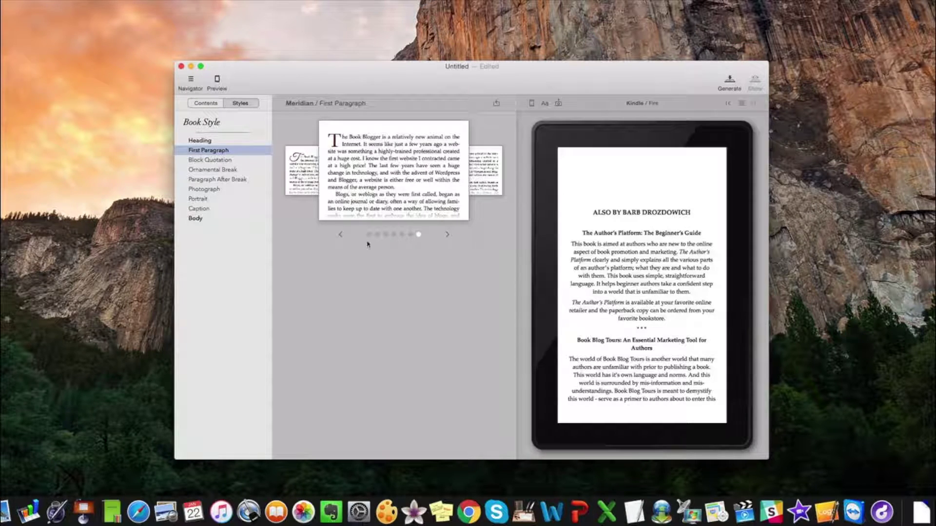
left_click(340, 235)
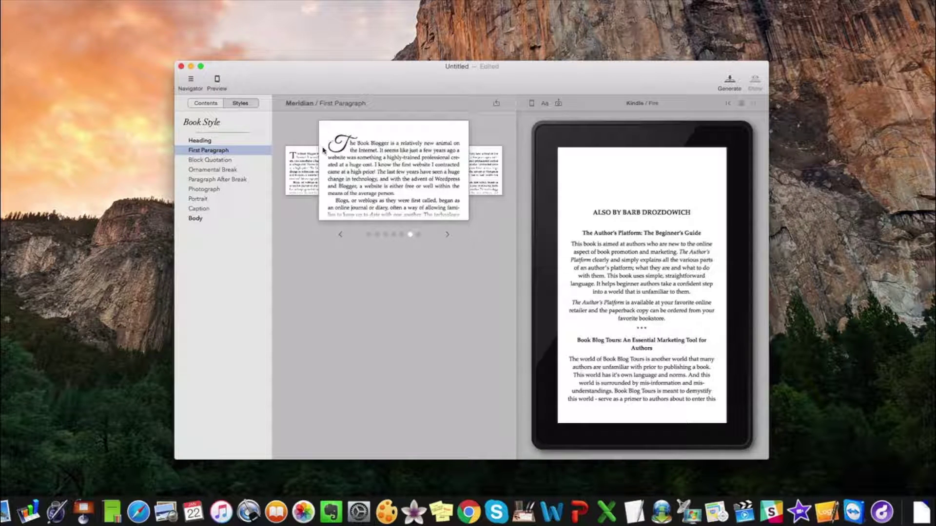
left_click(340, 235)
left_click(340, 234)
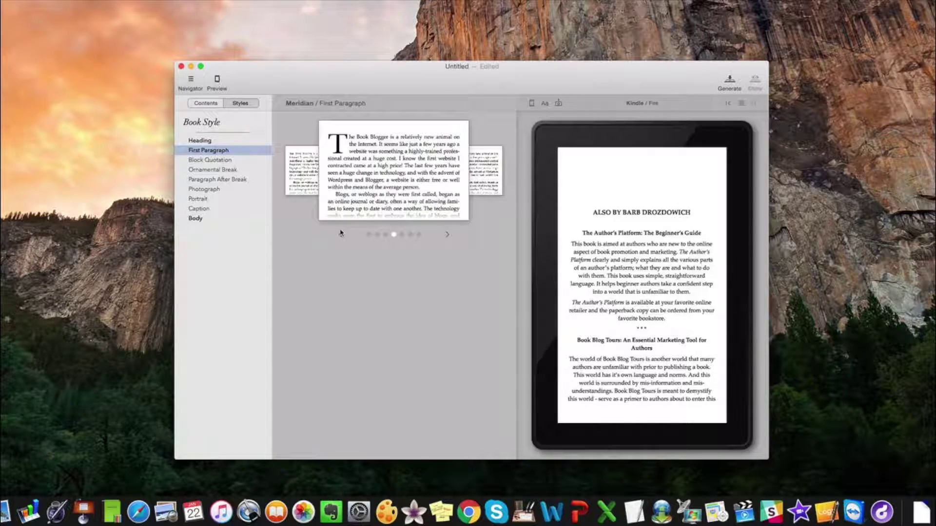
left_click(341, 234)
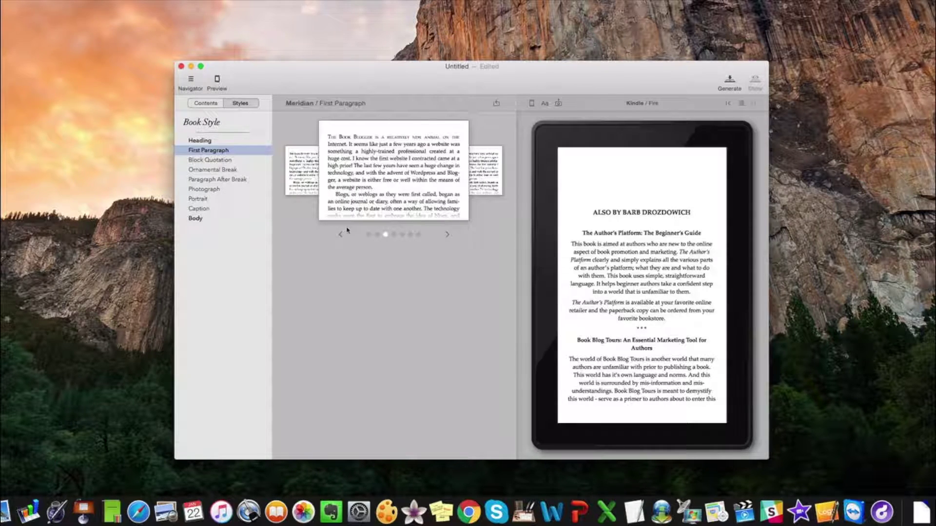
left_click(447, 235)
left_click(447, 235)
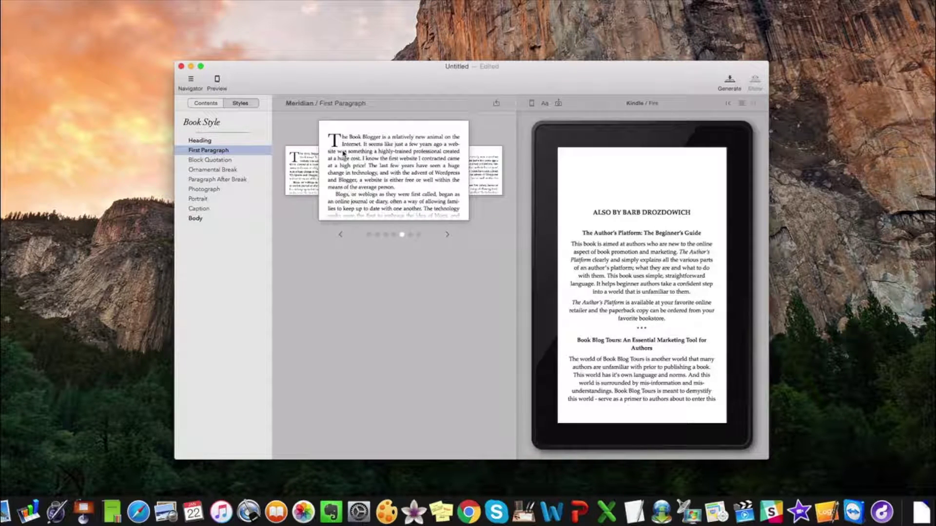
Set Block Quotation to its third design and Ornamental Break to its fourth design, a thin line.
left_click(227, 161)
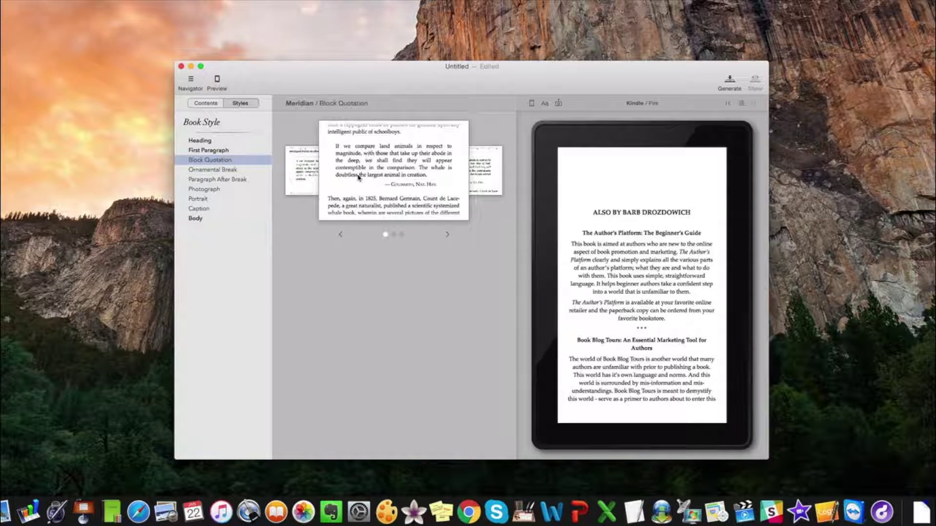
left_click(446, 235)
left_click(445, 237)
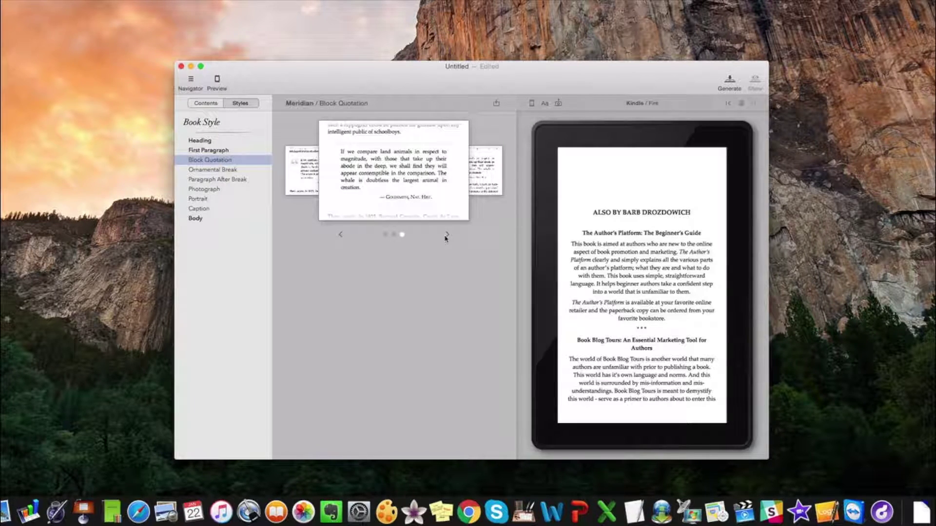
left_click(200, 170)
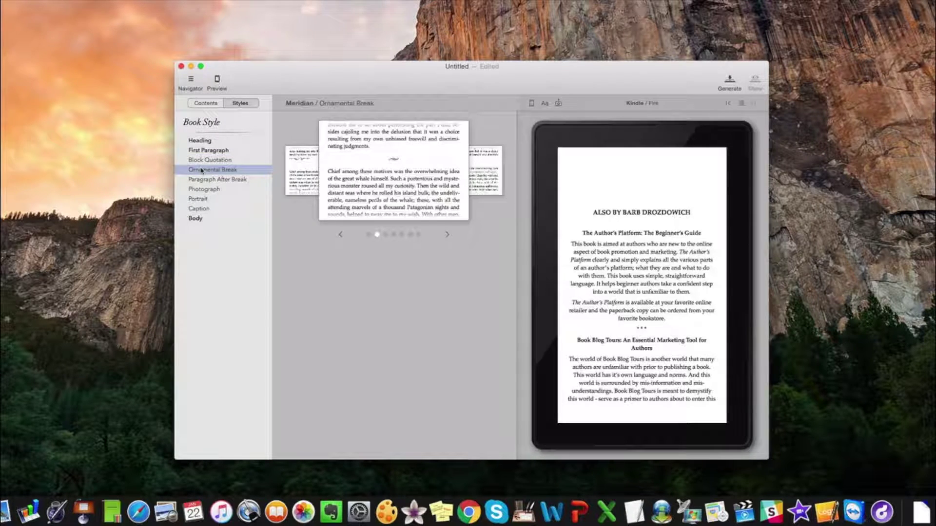
left_click(447, 235)
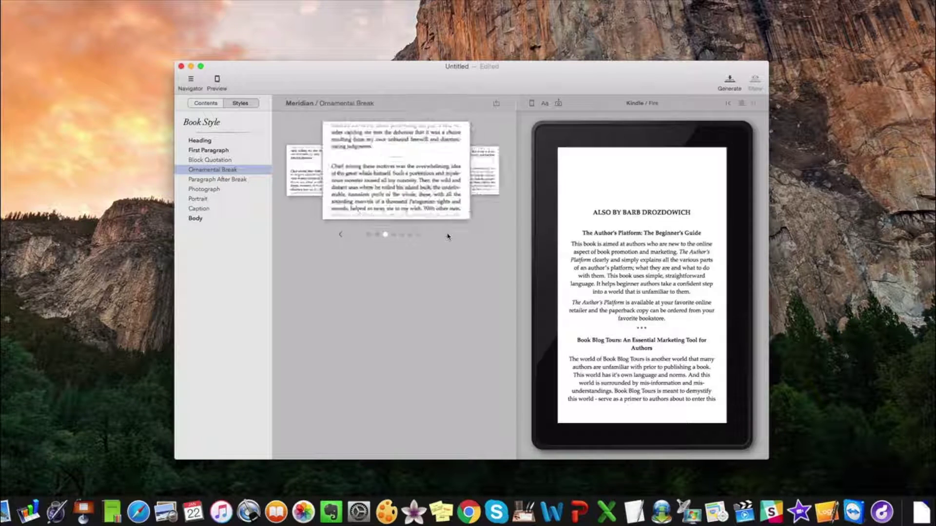
left_click(447, 236)
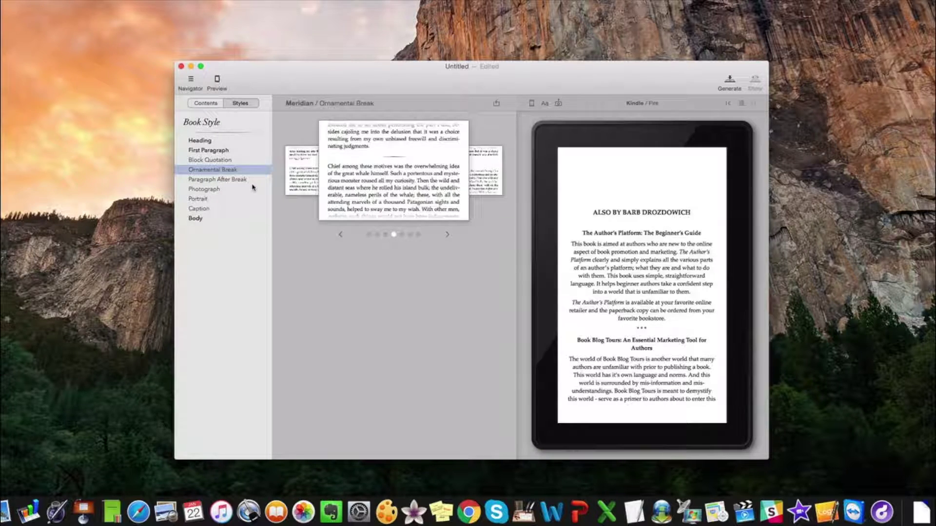
View the Paragraph After Break style and set Photograph to its fourth design, with a gray frame.
left_click(226, 179)
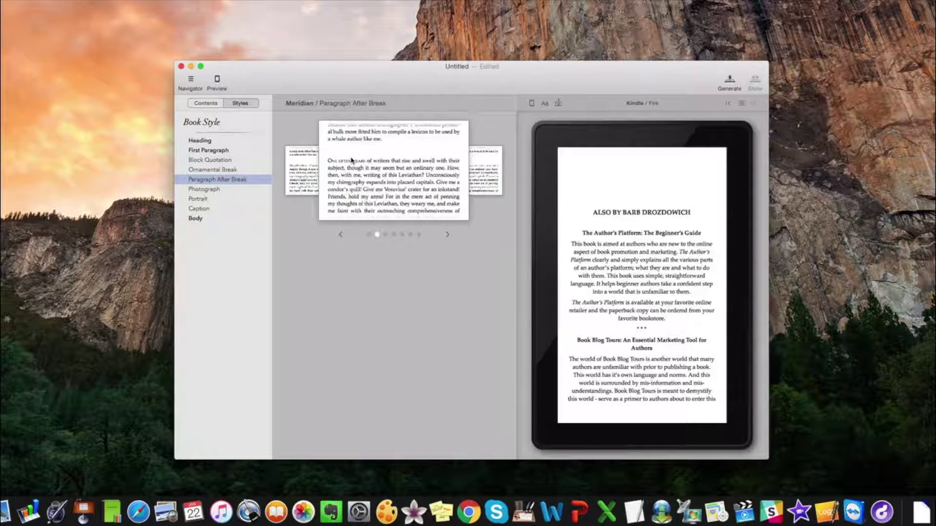
left_click(199, 190)
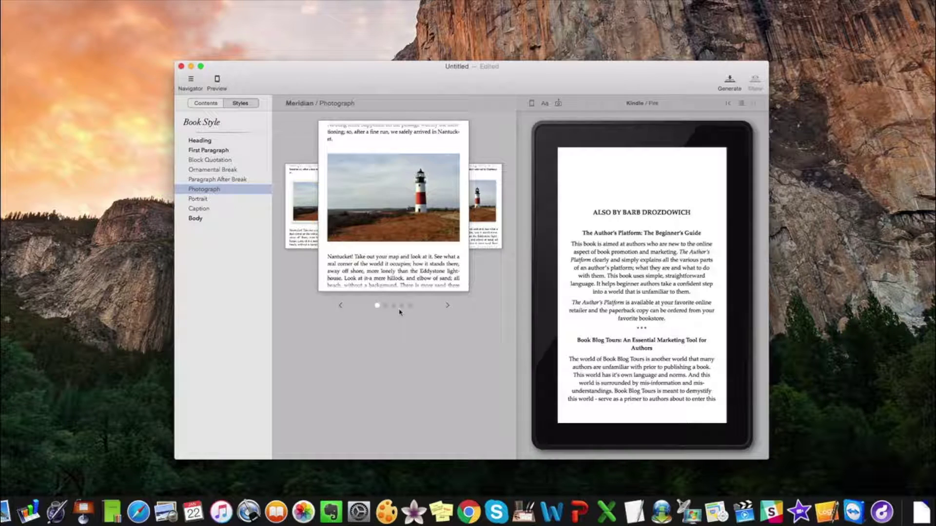
left_click(448, 307)
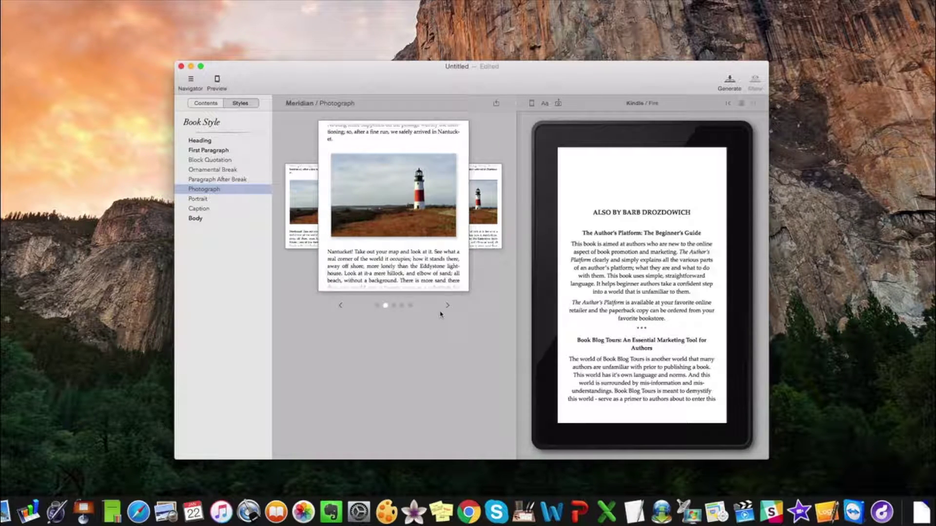
left_click(448, 305)
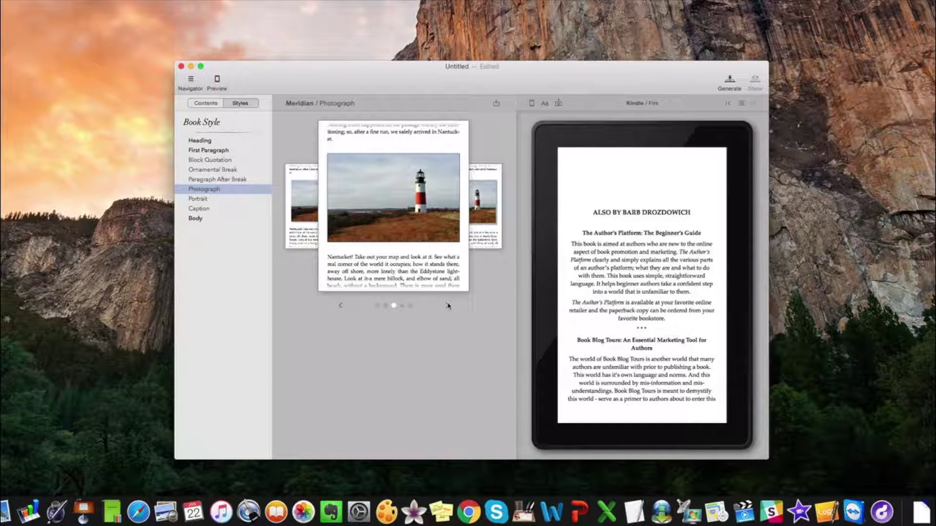
left_click(447, 306)
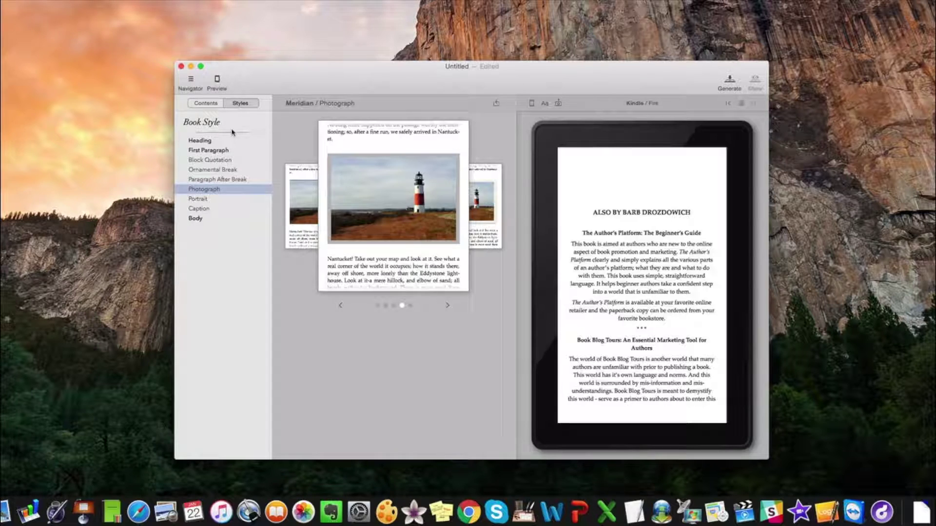
Review the book's cover, Book Info, Copyright, About the Author and Also By sections in the contents and preview.
left_click(205, 103)
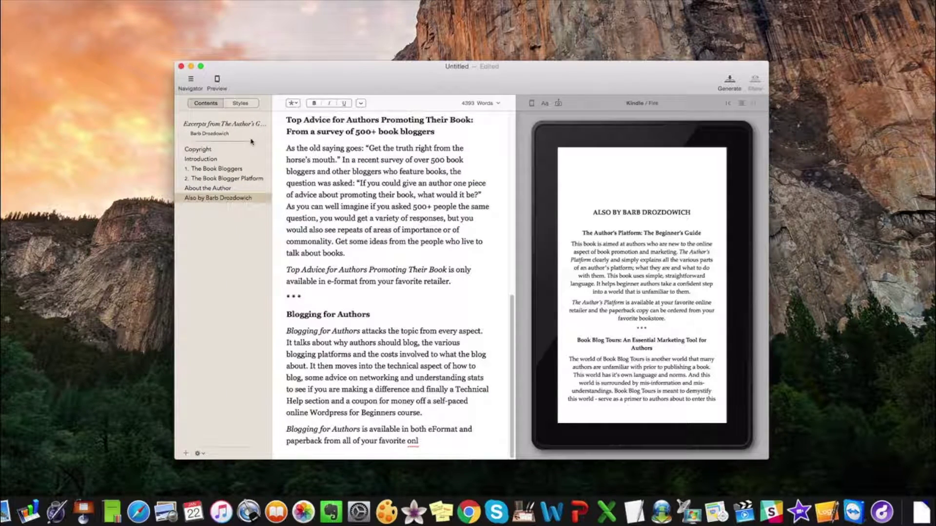
left_click(221, 125)
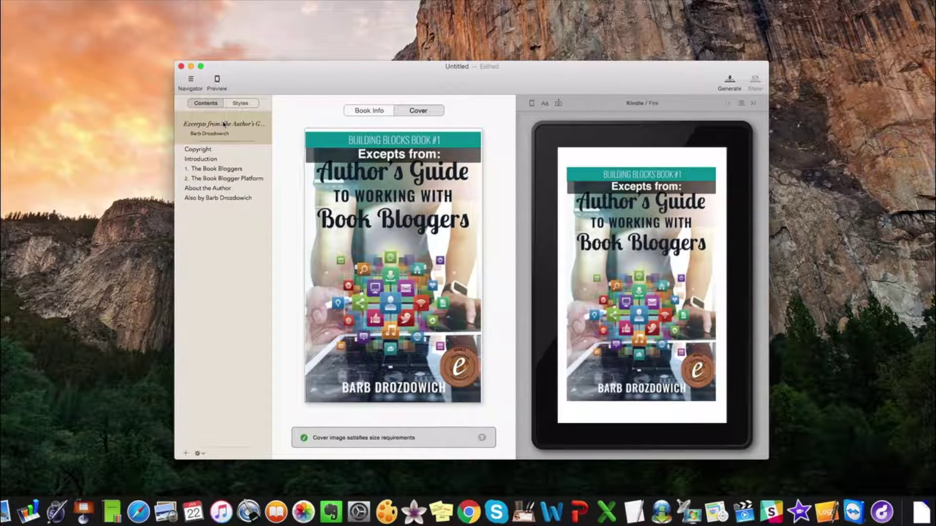
left_click(369, 110)
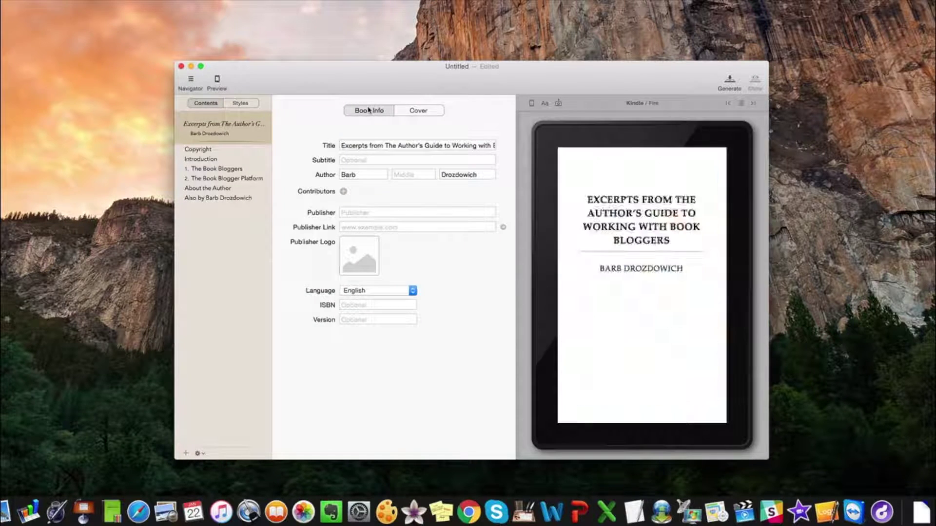
left_click(194, 151)
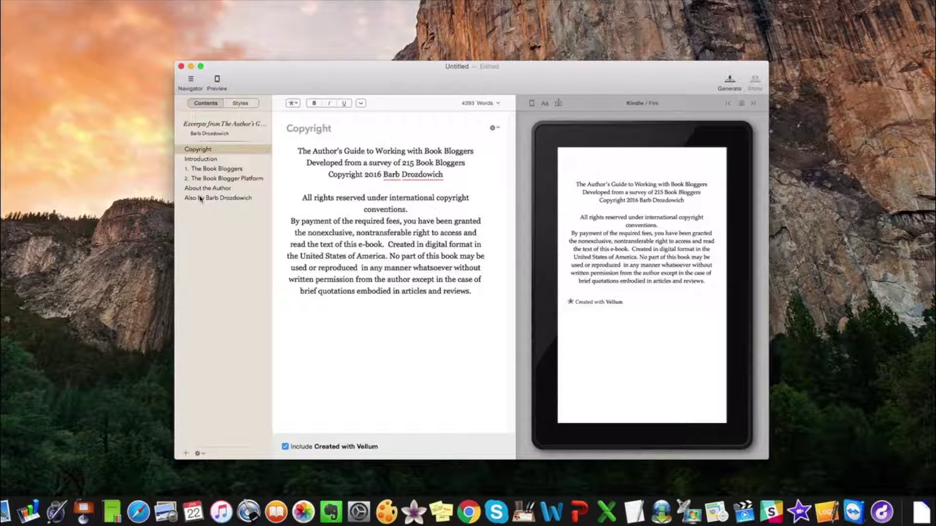
left_click(199, 190)
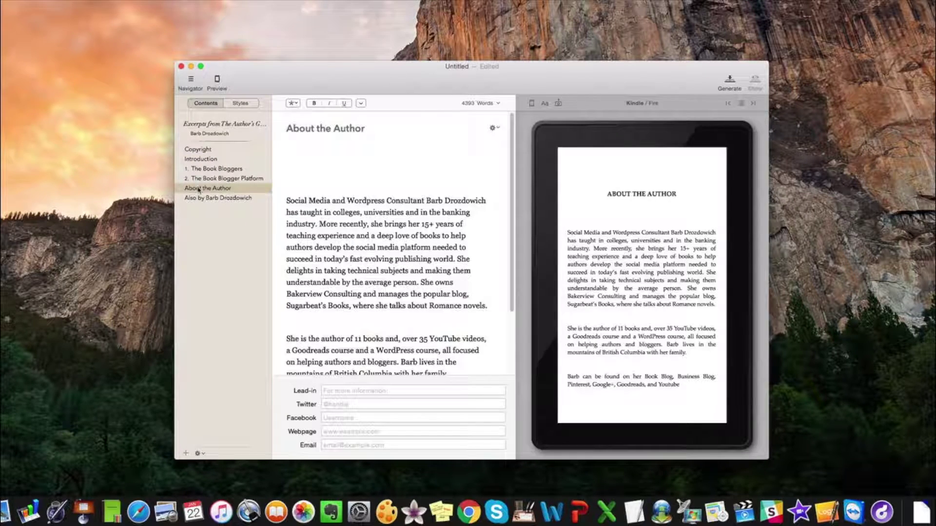
left_click(200, 200)
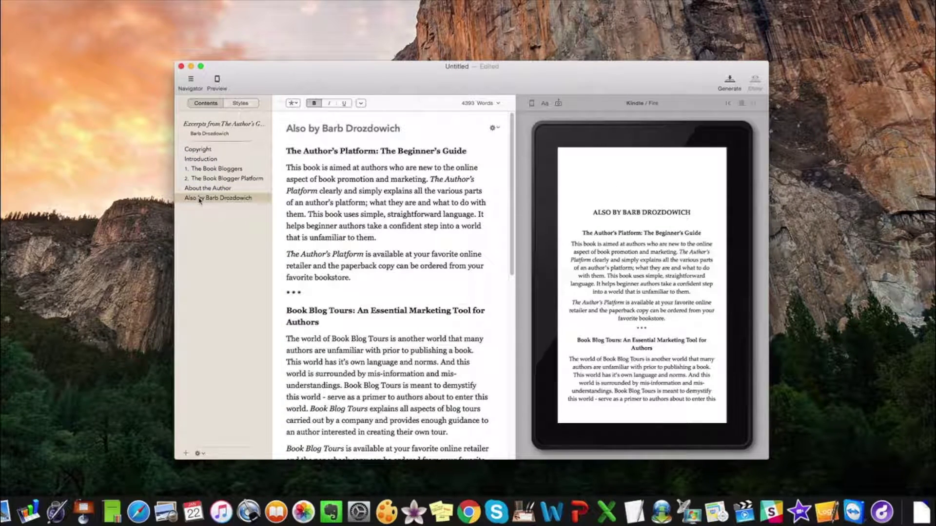
Start generating the book, first saving the document to the Desktop as Excerpts from The Author's Guide to Working with Book Bloggers.
left_click(730, 80)
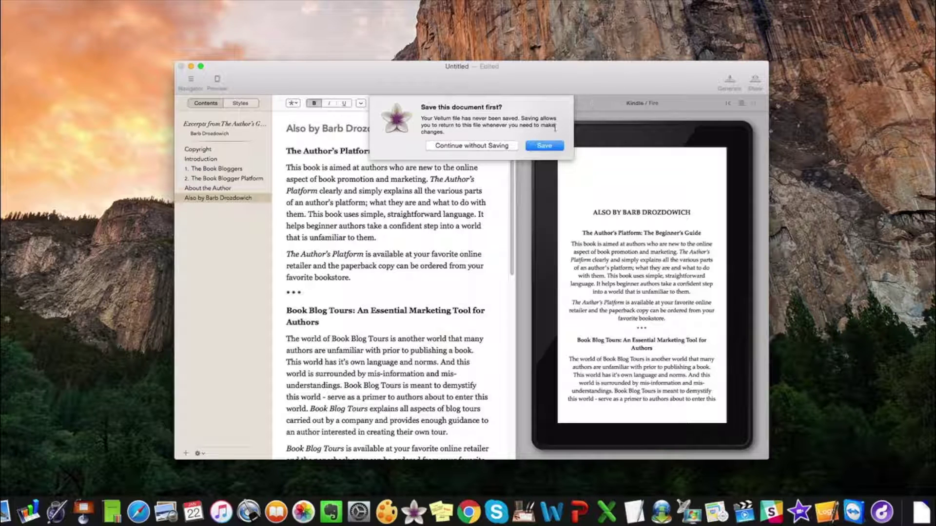
left_click(546, 146)
left_click(490, 141)
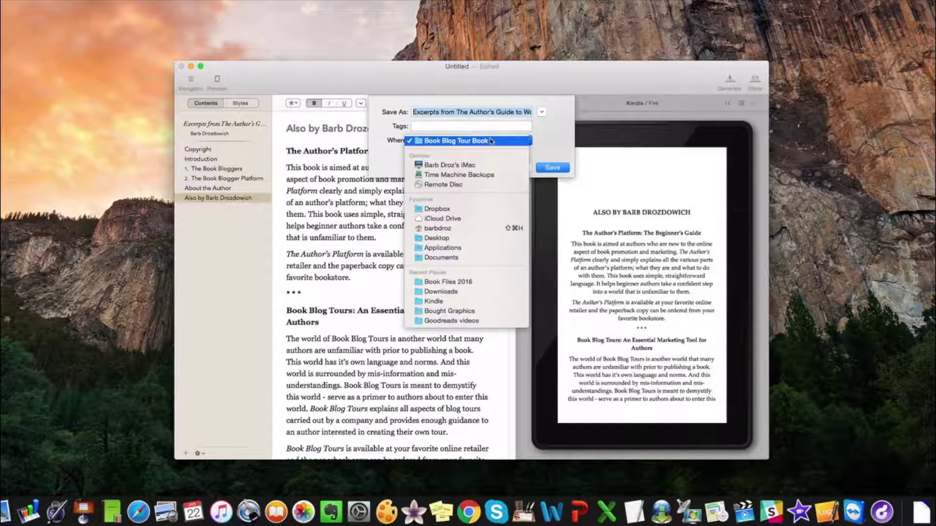
left_click(444, 239)
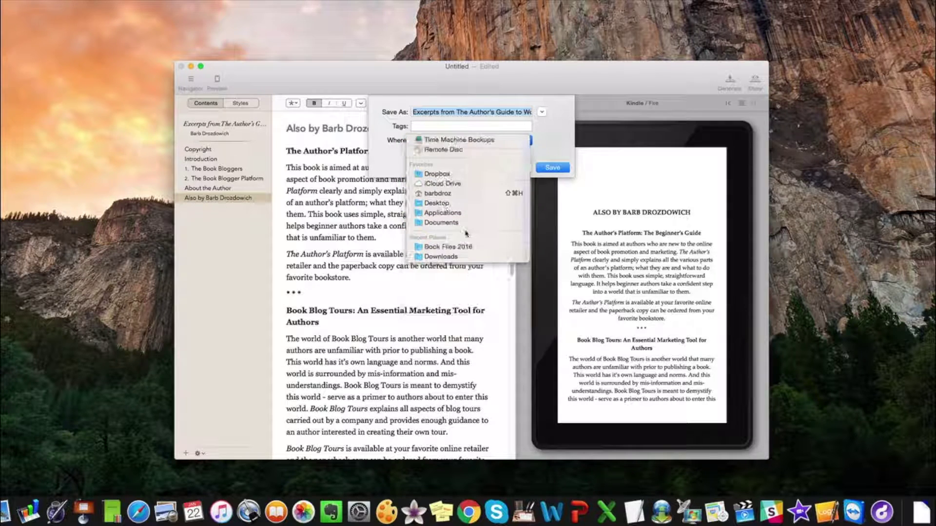
left_click(553, 168)
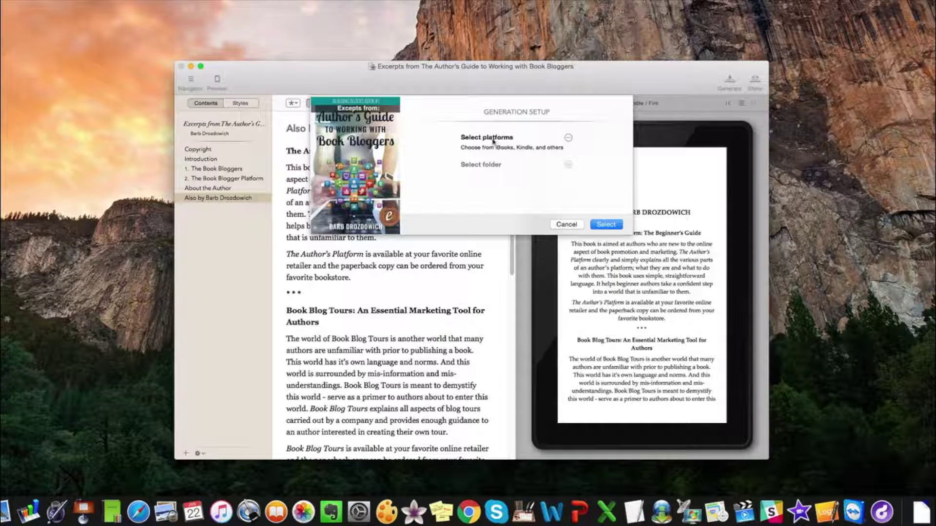
Select iBooks, Kindle, Kobo, Nook and Generic EPUB as the generation platforms, leaving out Google Play.
left_click(568, 138)
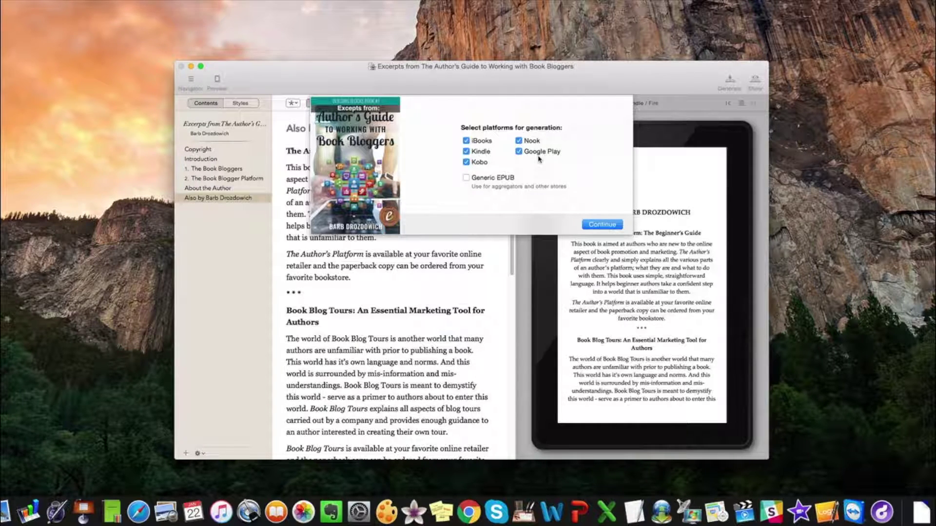
left_click(519, 152)
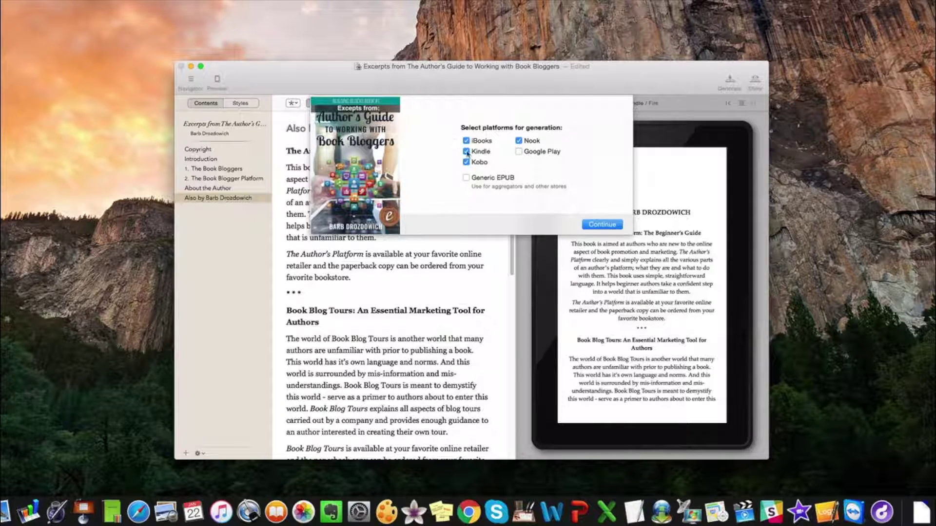
left_click(466, 177)
left_click(605, 225)
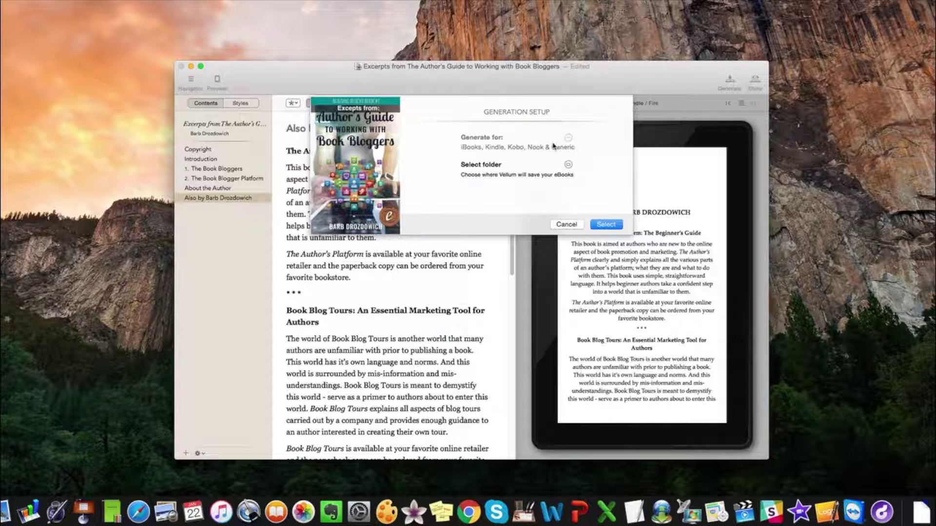
Choose the Desktop as the output folder and generate the e-books.
left_click(569, 165)
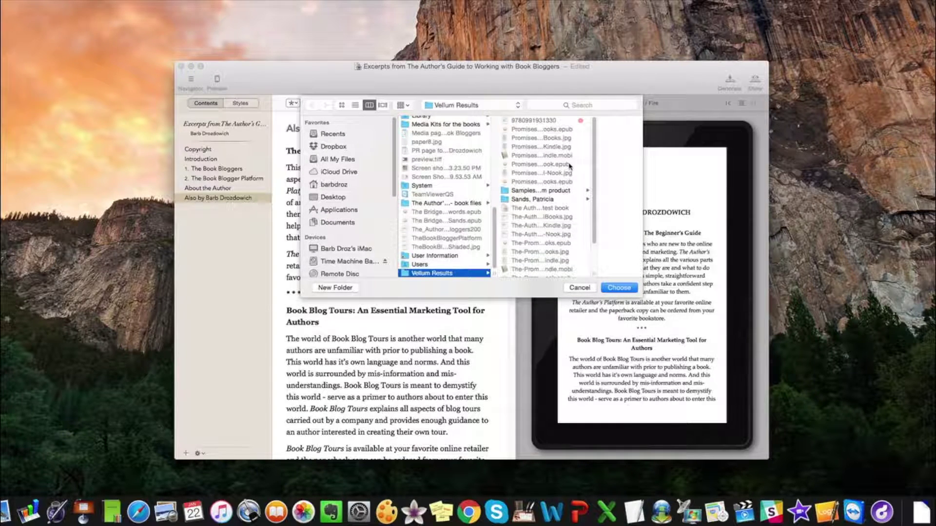
left_click(329, 198)
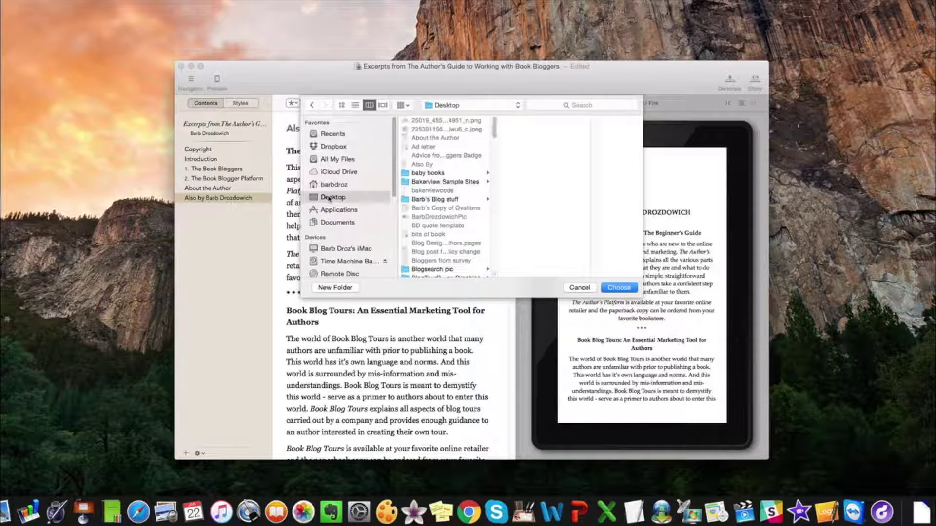
left_click(620, 289)
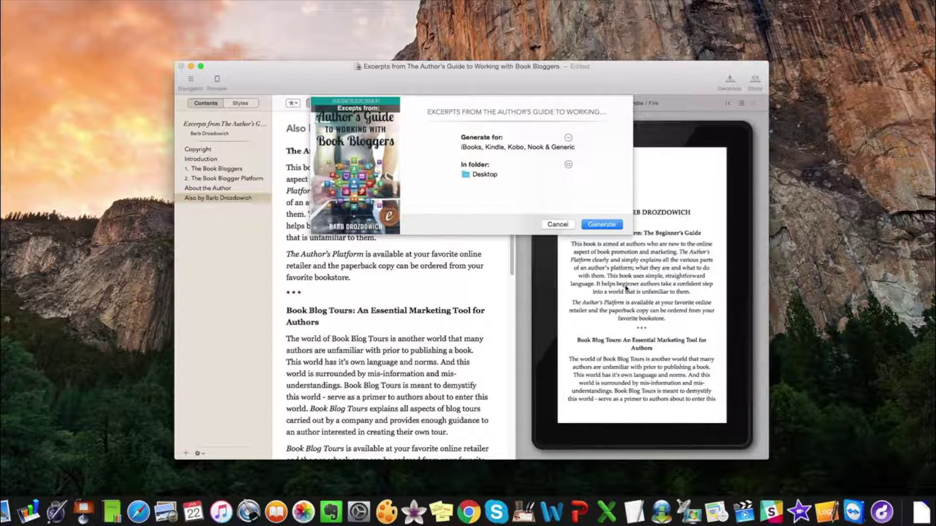
left_click(607, 227)
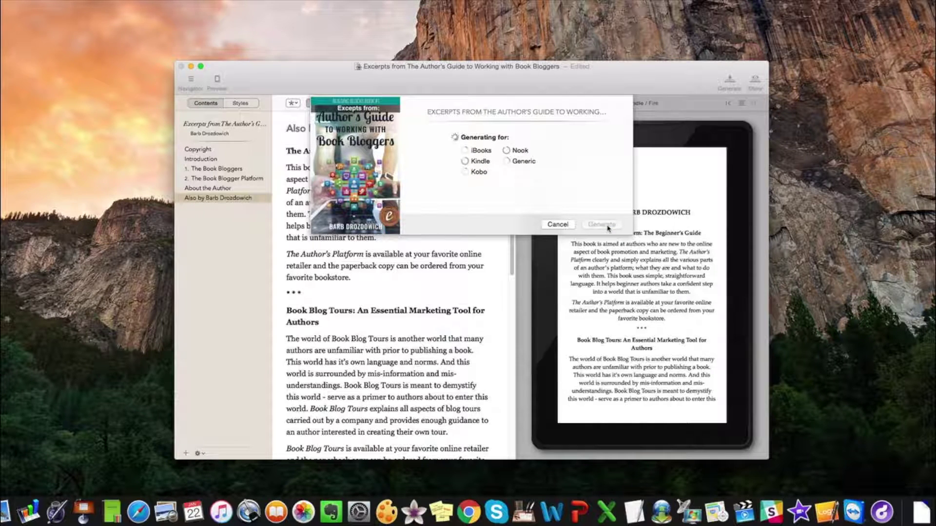